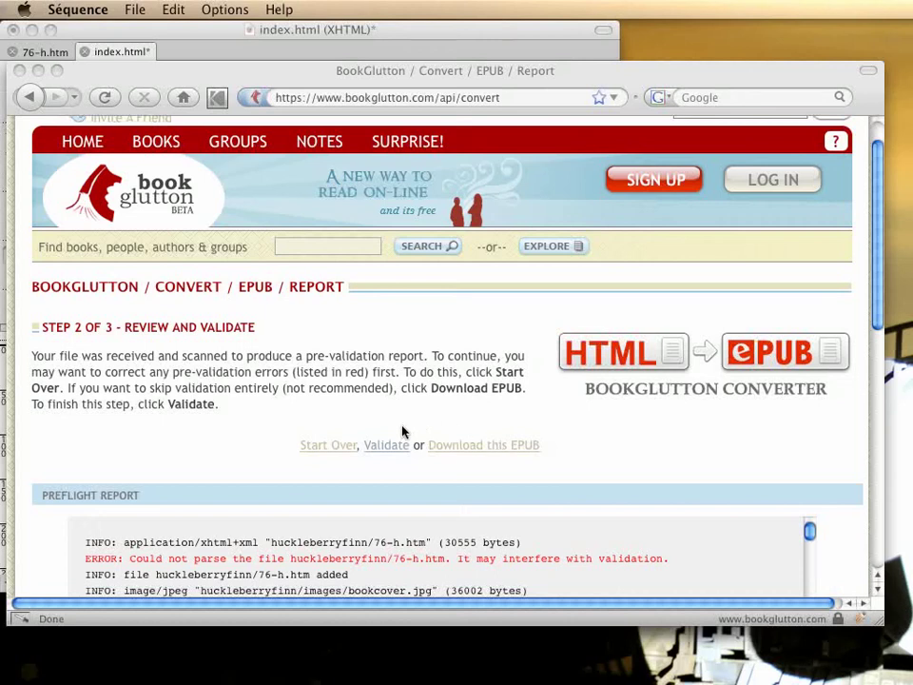
# Return BookGlutton from the report to the EPUB Converter's step 1 zip upload page.
pyautogui.moveTo(229, 80); pyautogui.dragTo(228, 86)
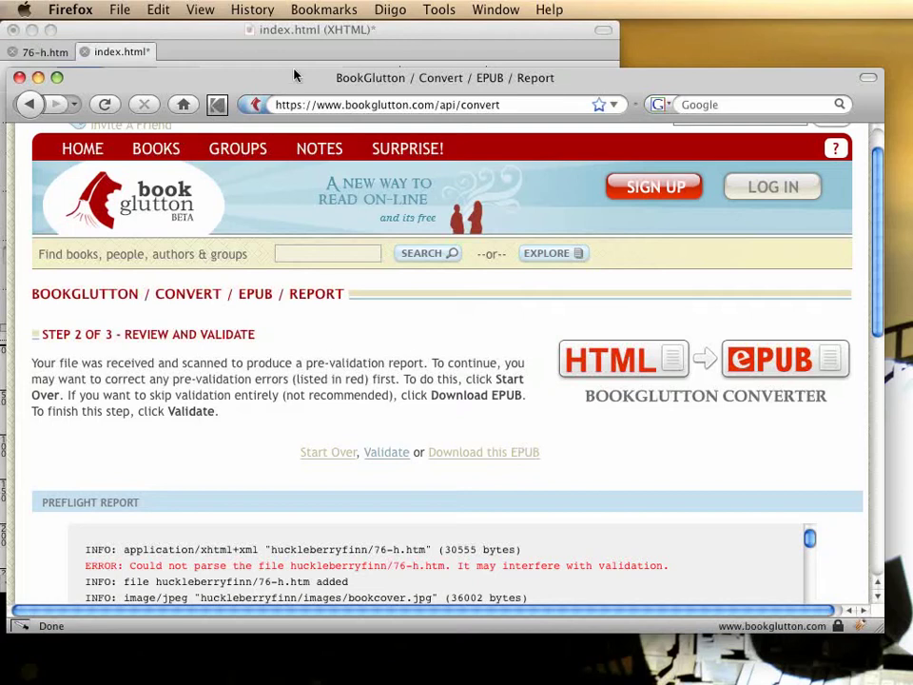
pyautogui.scroll(-15, 652, 286)
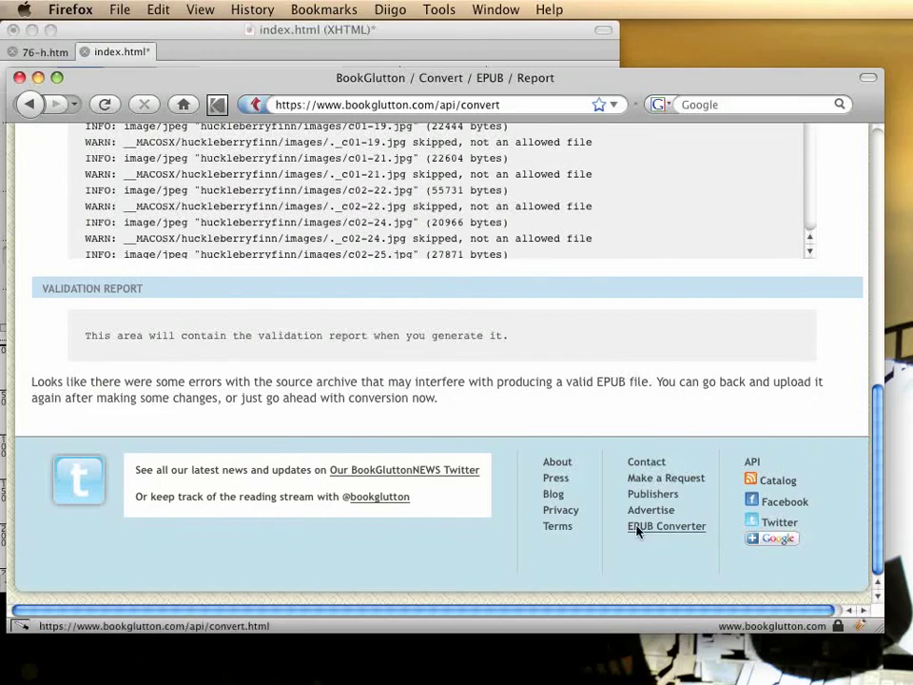
pyautogui.click(637, 529)
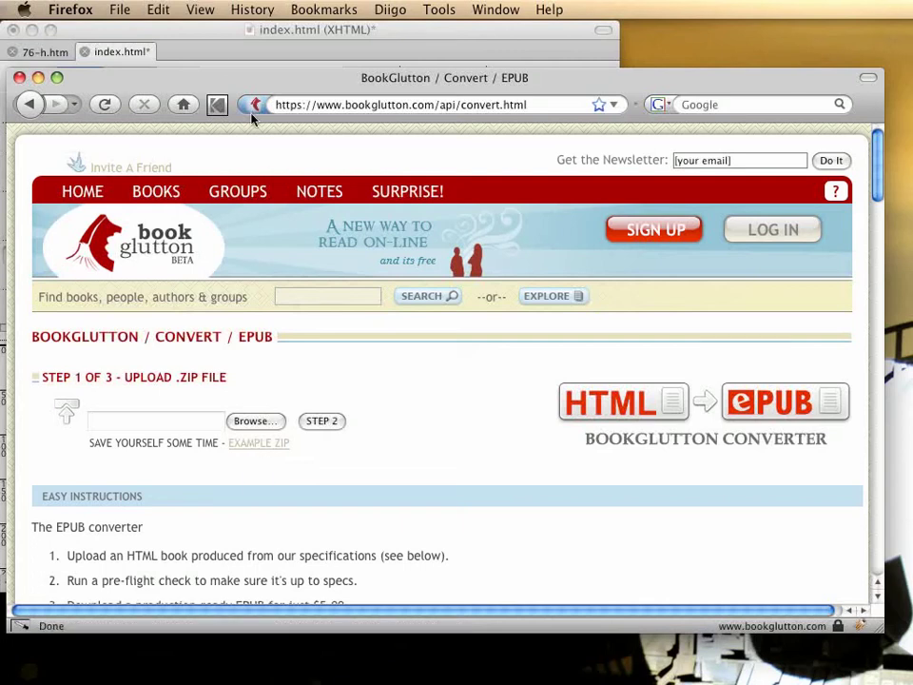
# Bring Dreamweaver forward on index.html, showing its table of contents code from the top.
pyautogui.click(198, 35)
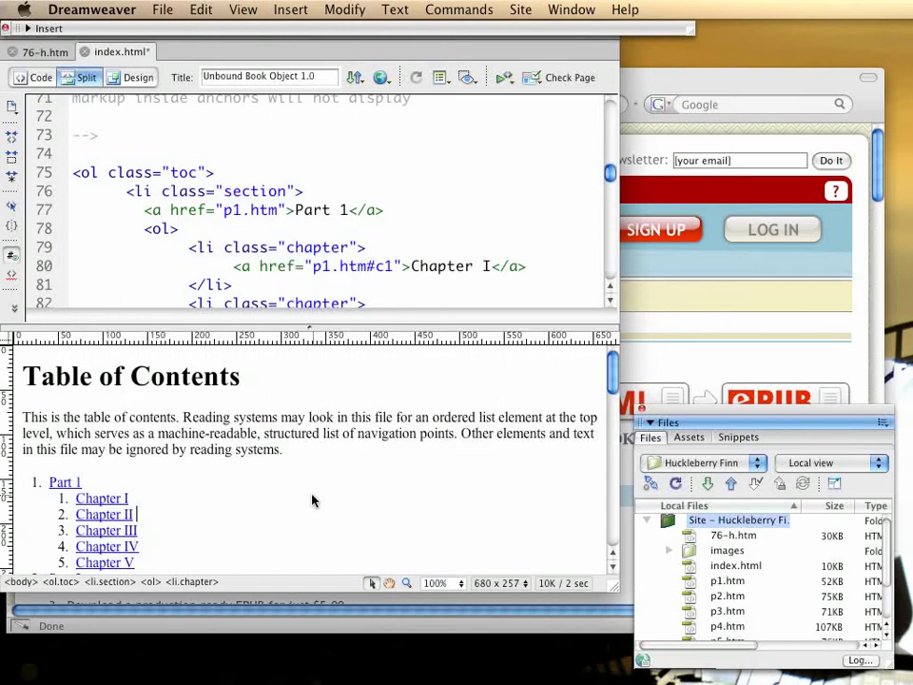
pyautogui.scroll(-5, 266, 499)
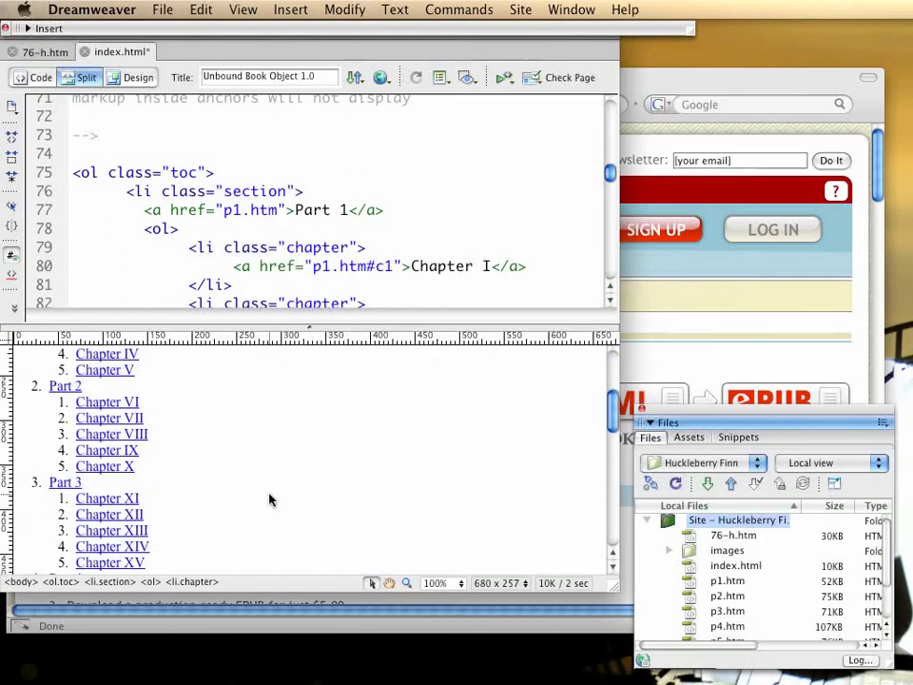
pyautogui.scroll(5, 270, 498)
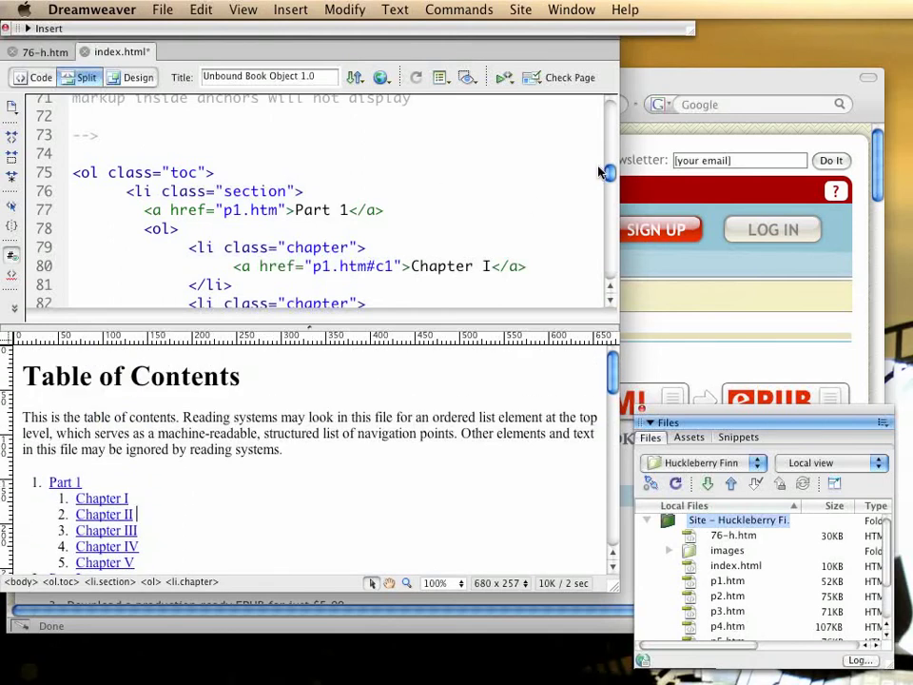
pyautogui.moveTo(605, 171); pyautogui.dragTo(609, 111)
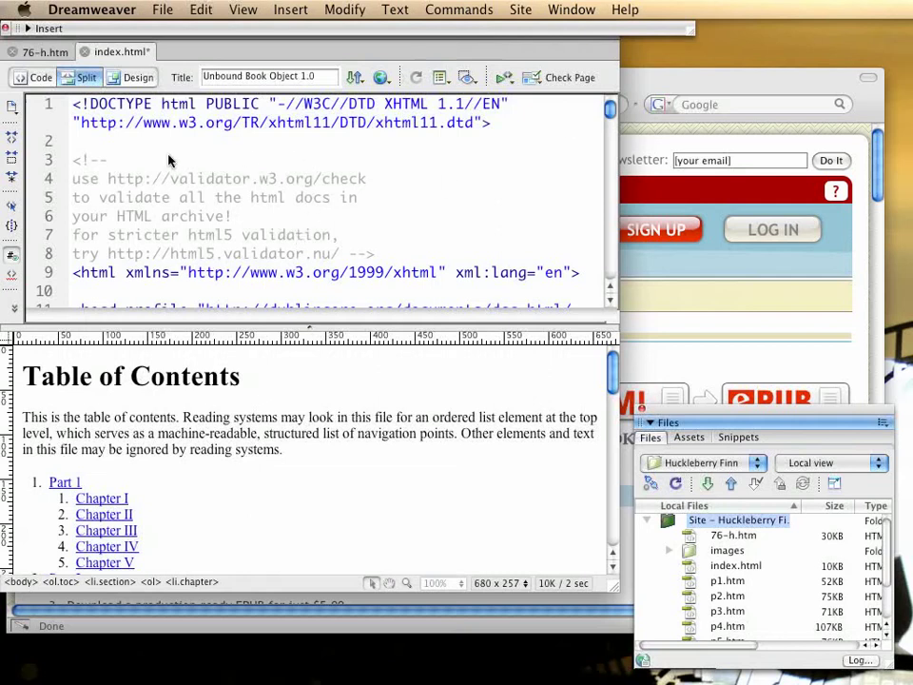
pyautogui.scroll(-1, 164, 147)
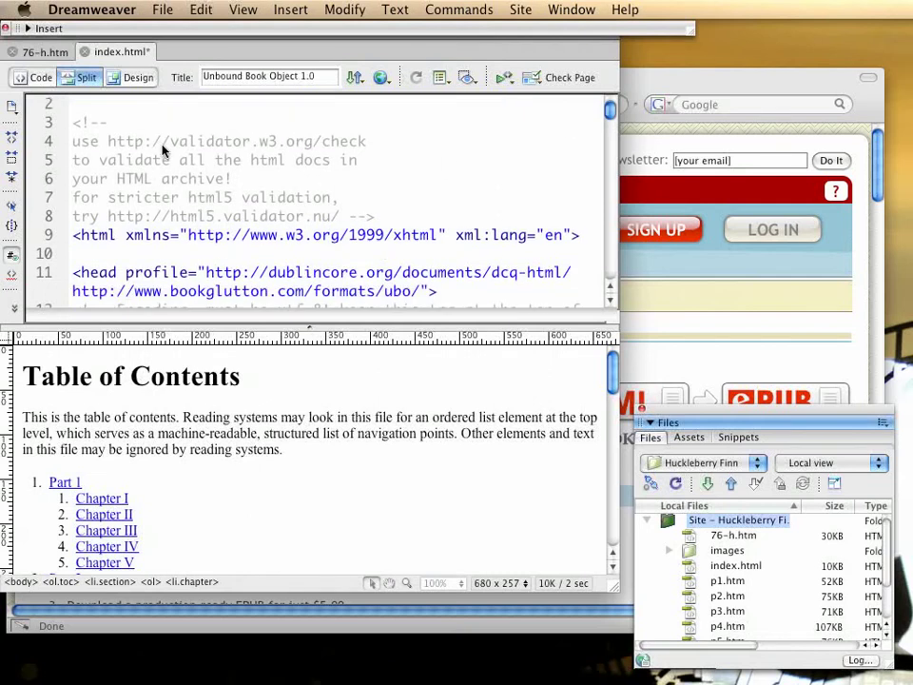
pyautogui.scroll(1, 163, 149)
pyautogui.scroll(-5, 163, 152)
pyautogui.scroll(-5, 164, 150)
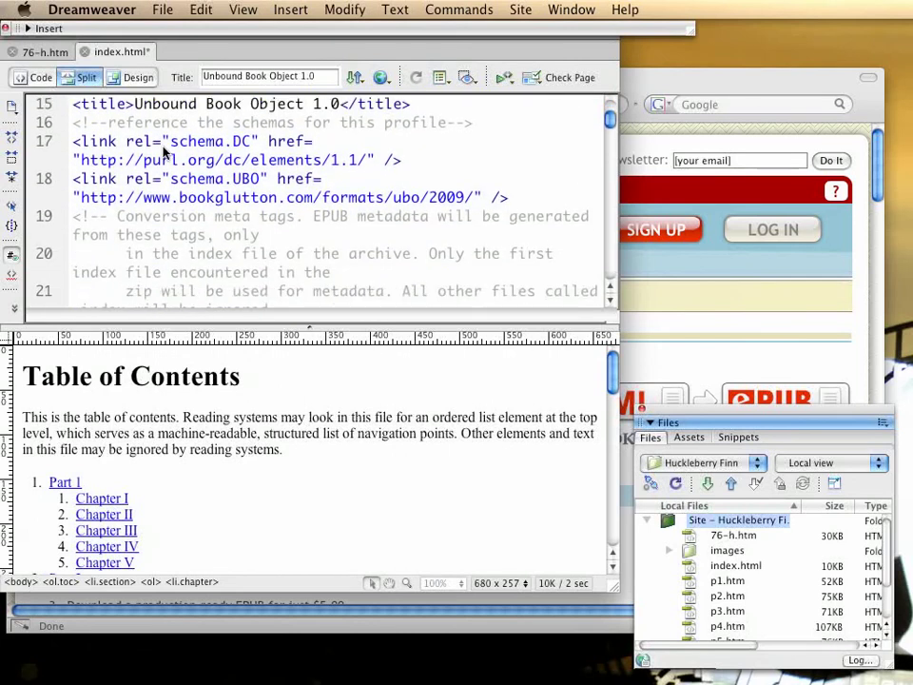
pyautogui.scroll(-6, 164, 151)
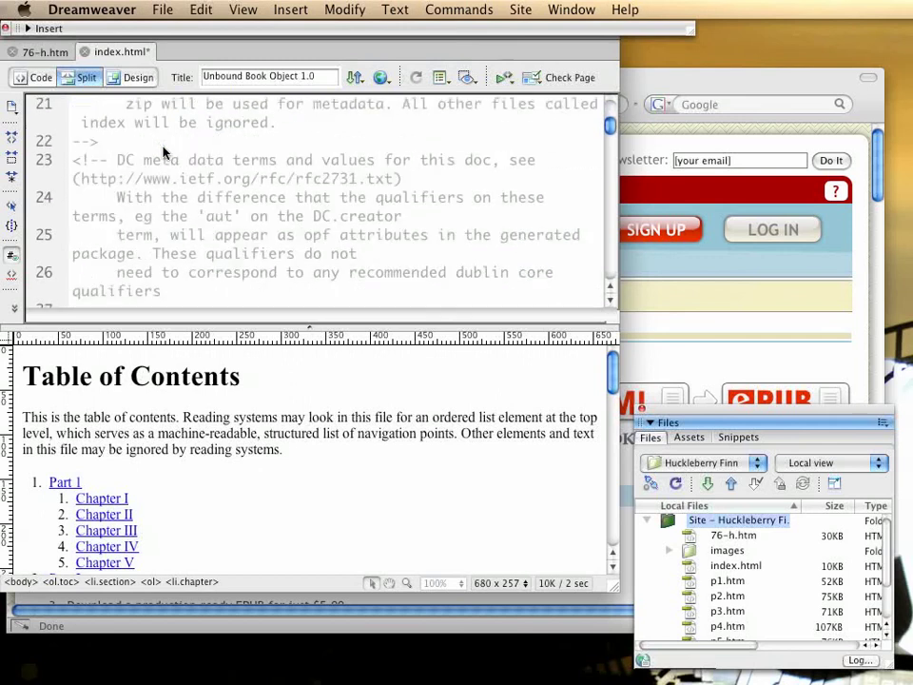
pyautogui.scroll(-6, 163, 153)
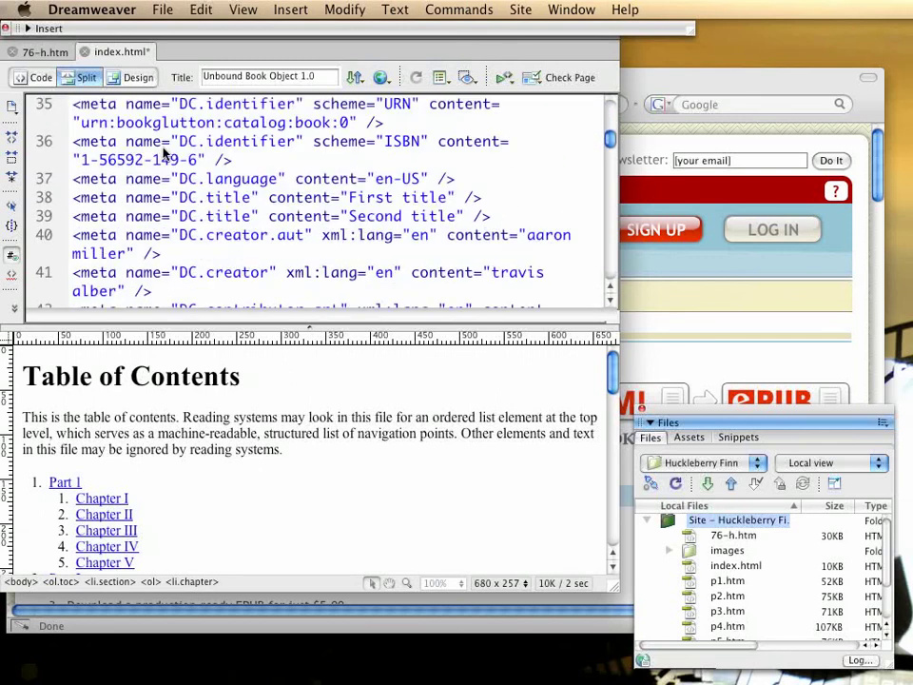
pyautogui.scroll(1, 164, 152)
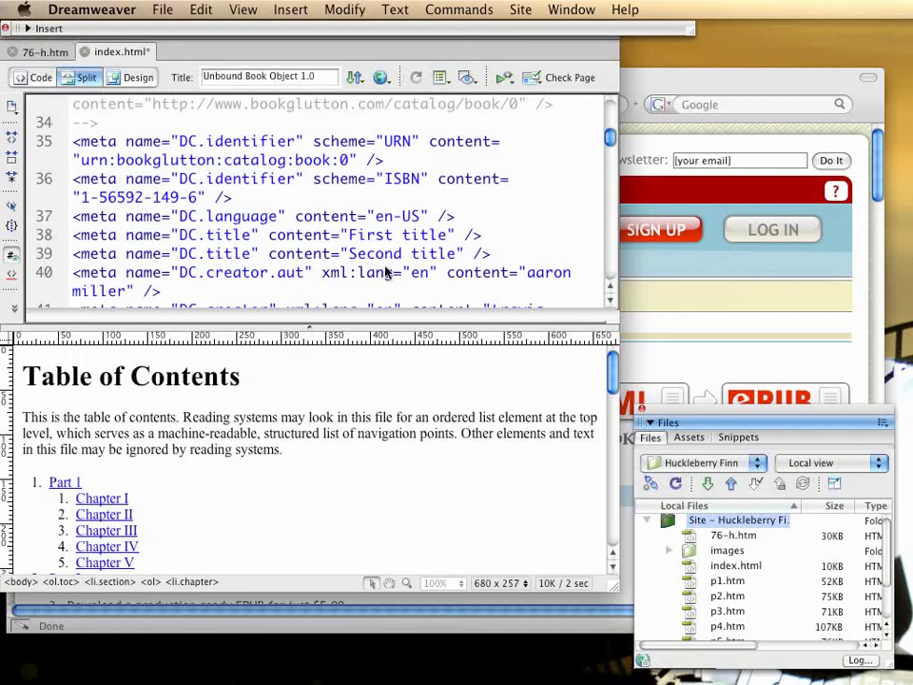
pyautogui.scroll(2, 295, 225)
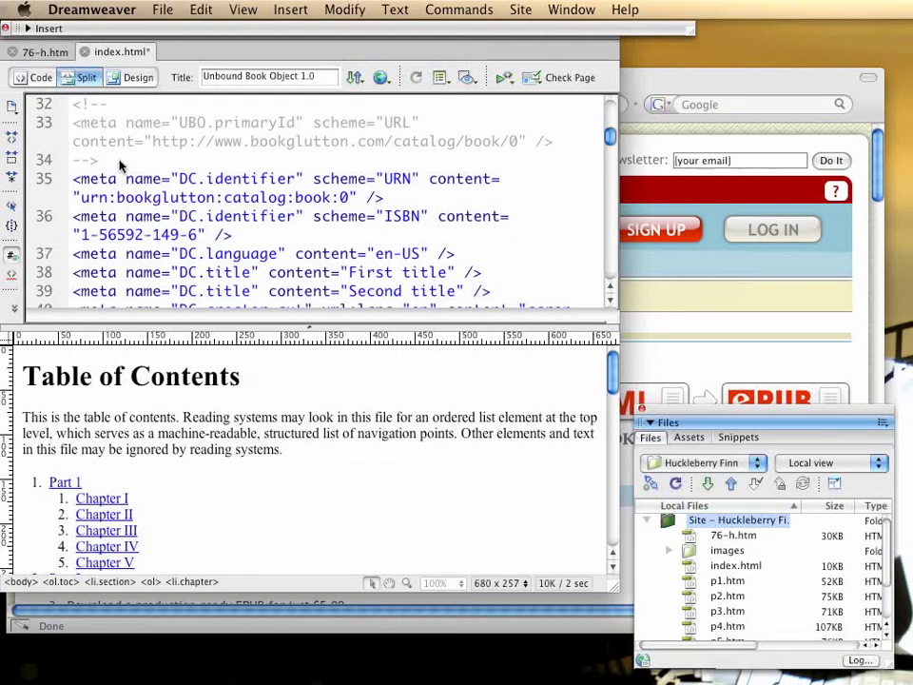
pyautogui.moveTo(113, 165); pyautogui.dragTo(74, 103)
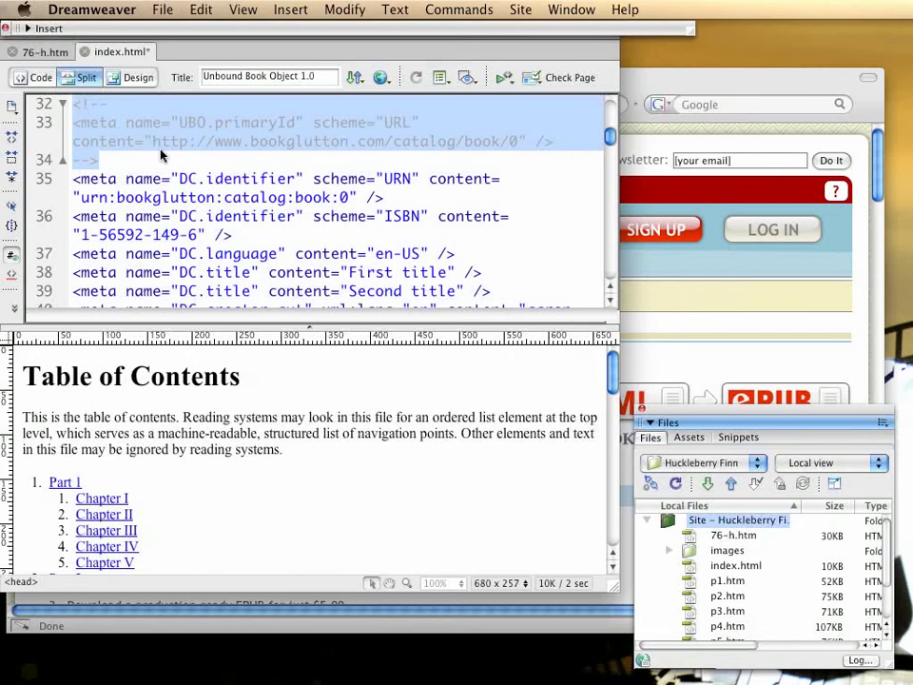
pyautogui.click(141, 167)
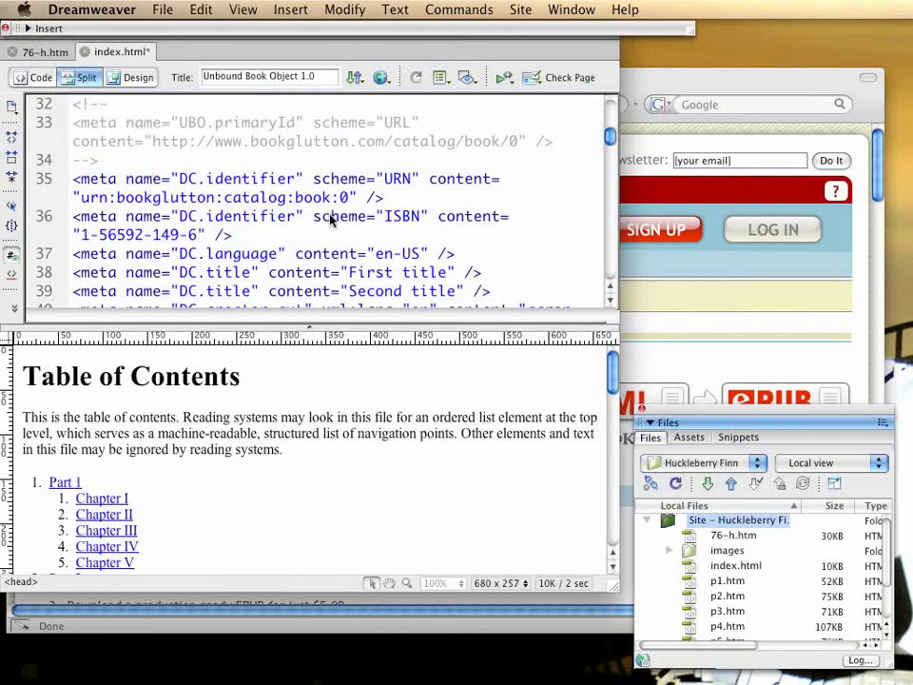
pyautogui.moveTo(257, 235); pyautogui.dragTo(39, 183)
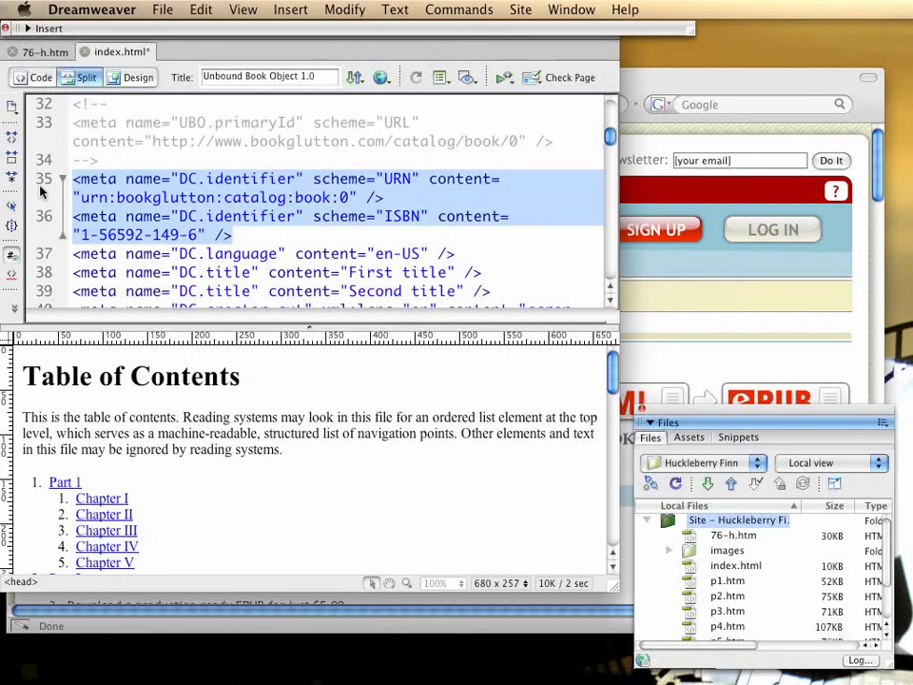
pyautogui.click(68, 211)
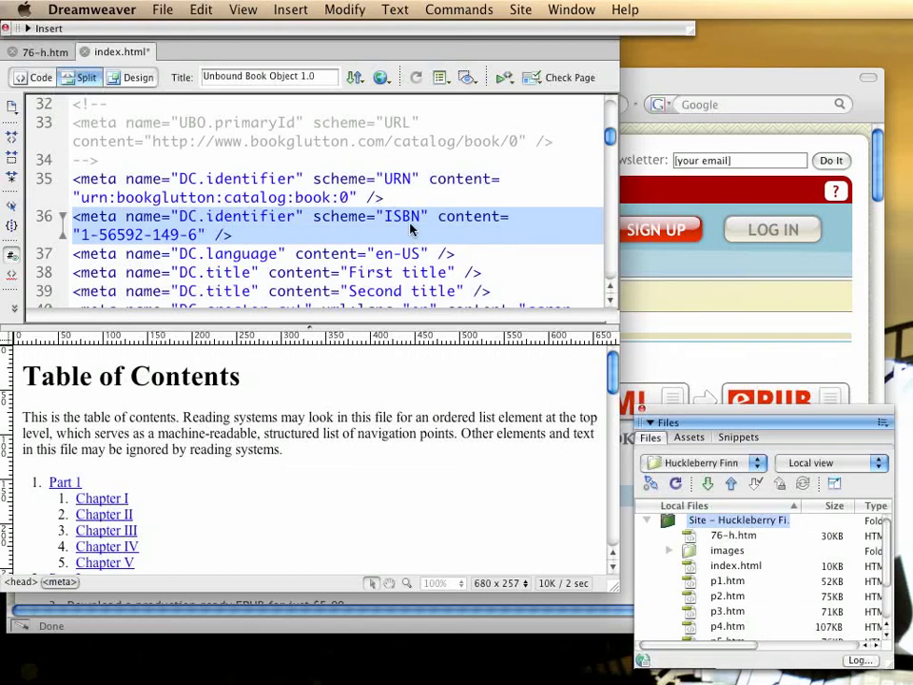
pyautogui.scroll(-5, 338, 224)
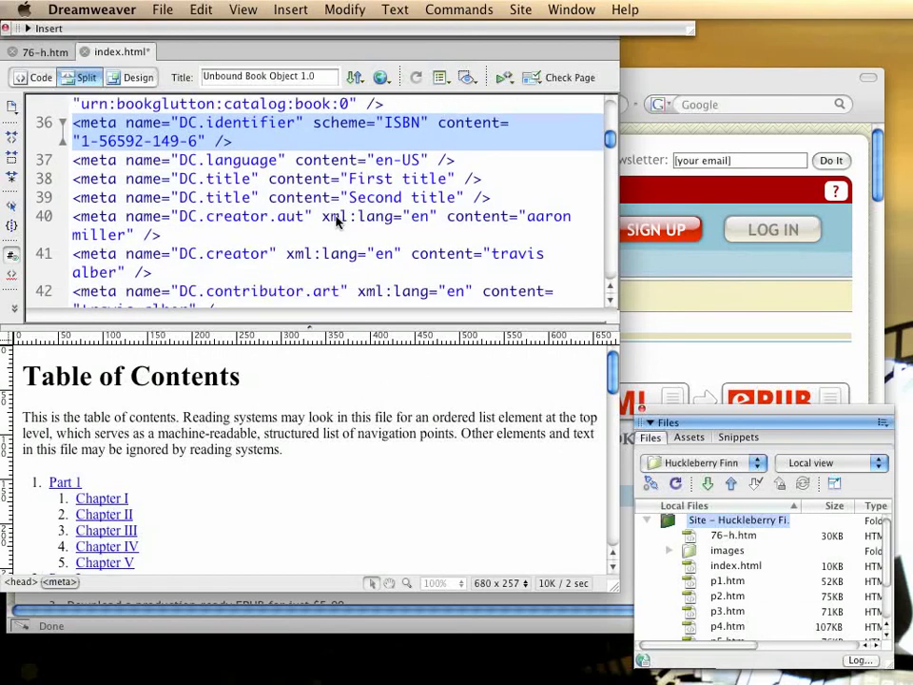
pyautogui.click(259, 143)
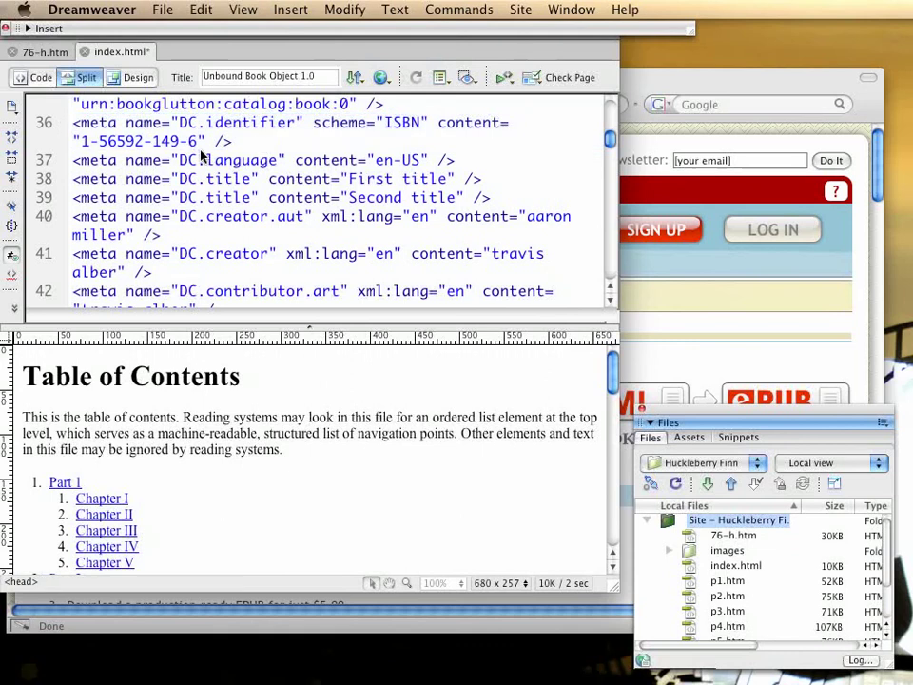
pyautogui.moveTo(77, 160); pyautogui.dragTo(377, 232)
pyautogui.click(373, 234)
pyautogui.moveTo(181, 160); pyautogui.dragTo(206, 161)
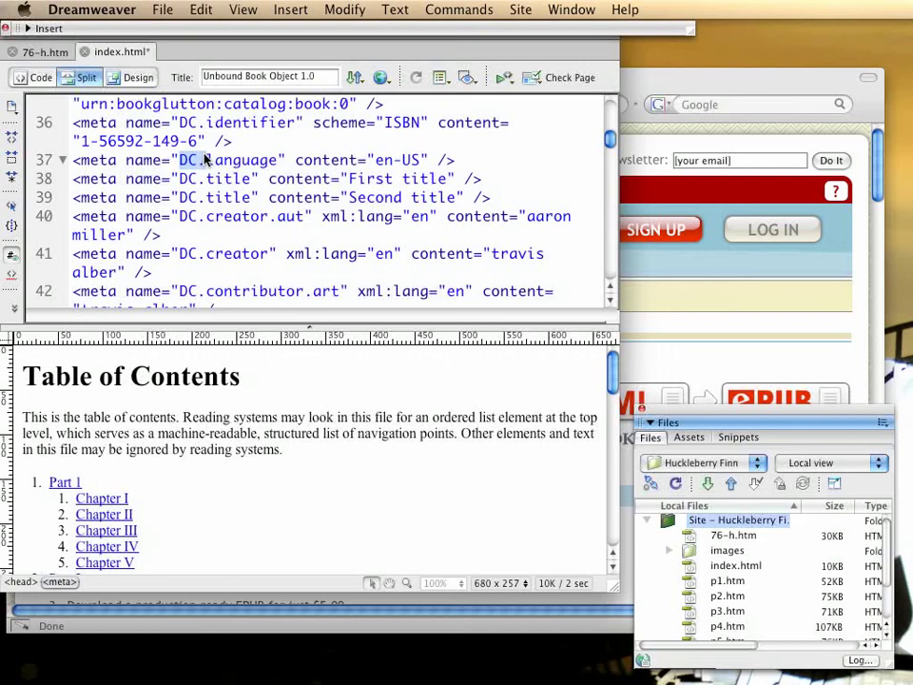
pyautogui.click(199, 237)
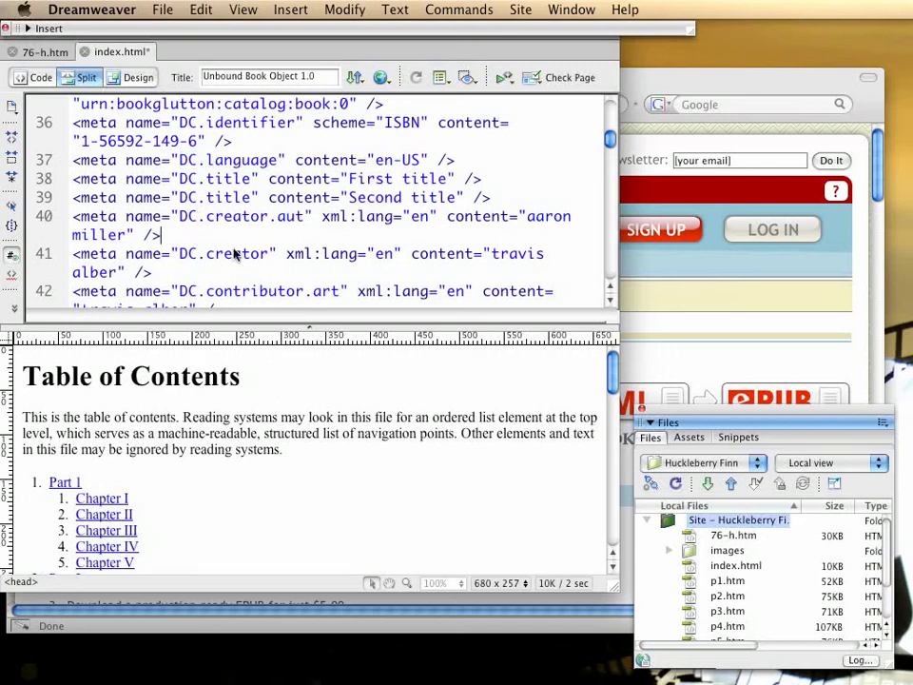
pyautogui.scroll(-1, 234, 251)
pyautogui.scroll(-1, 235, 245)
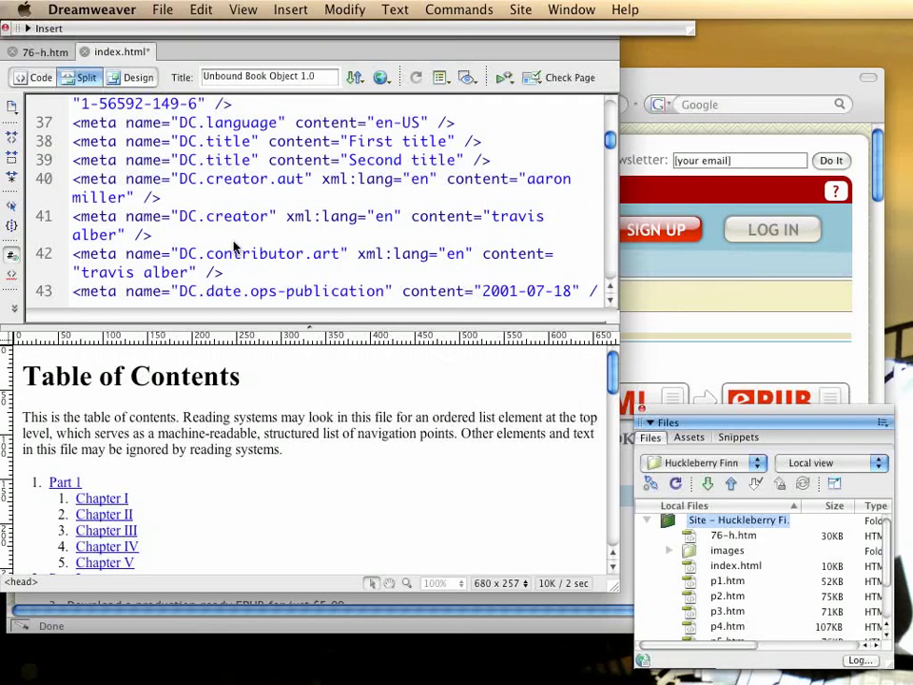
pyautogui.scroll(-1, 245, 247)
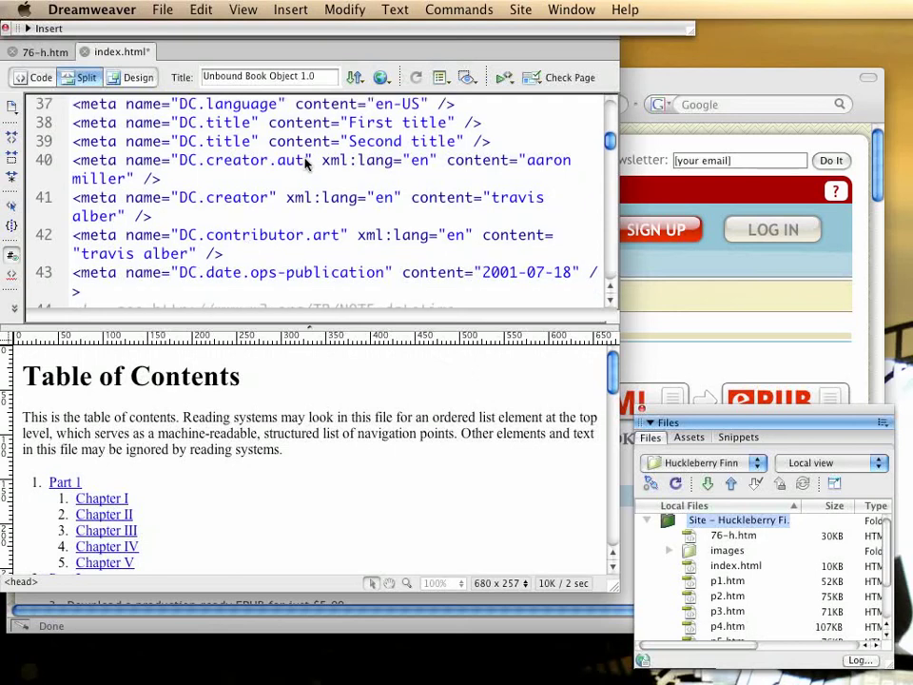
pyautogui.moveTo(305, 162); pyautogui.dragTo(181, 161)
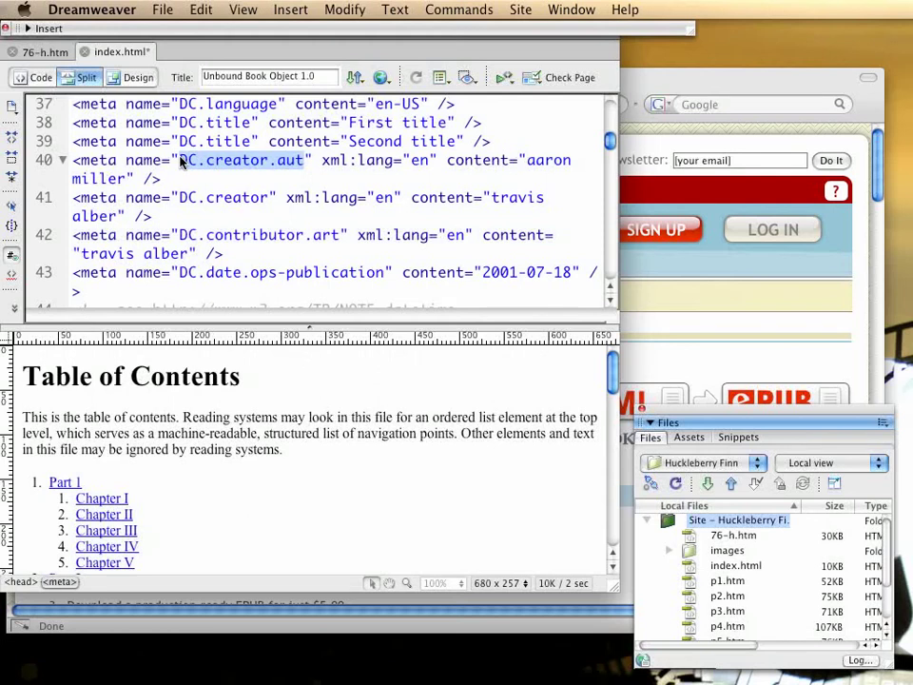
pyautogui.click(306, 165)
pyautogui.press('End')
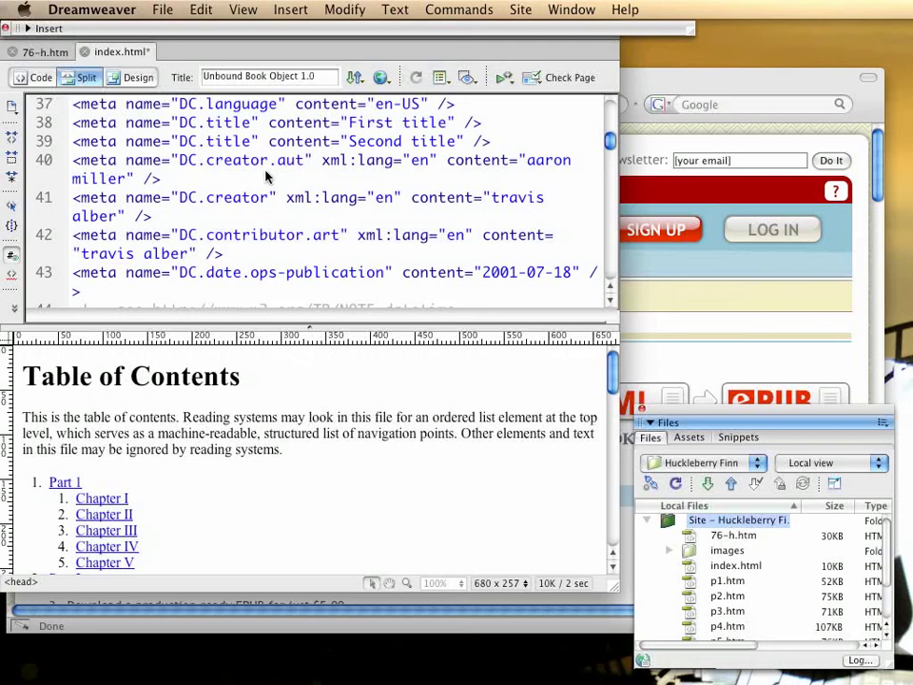
pyautogui.scroll(1, 267, 176)
pyautogui.scroll(-3, 266, 176)
pyautogui.scroll(-1, 285, 177)
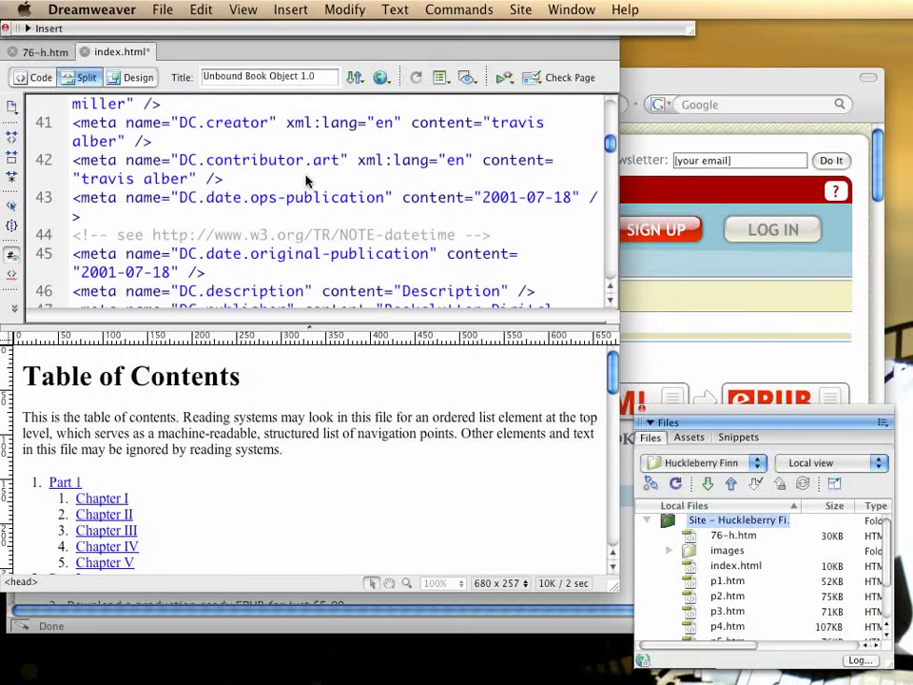
pyautogui.moveTo(340, 161); pyautogui.dragTo(181, 167)
pyautogui.click(285, 179)
pyautogui.scroll(-2, 271, 200)
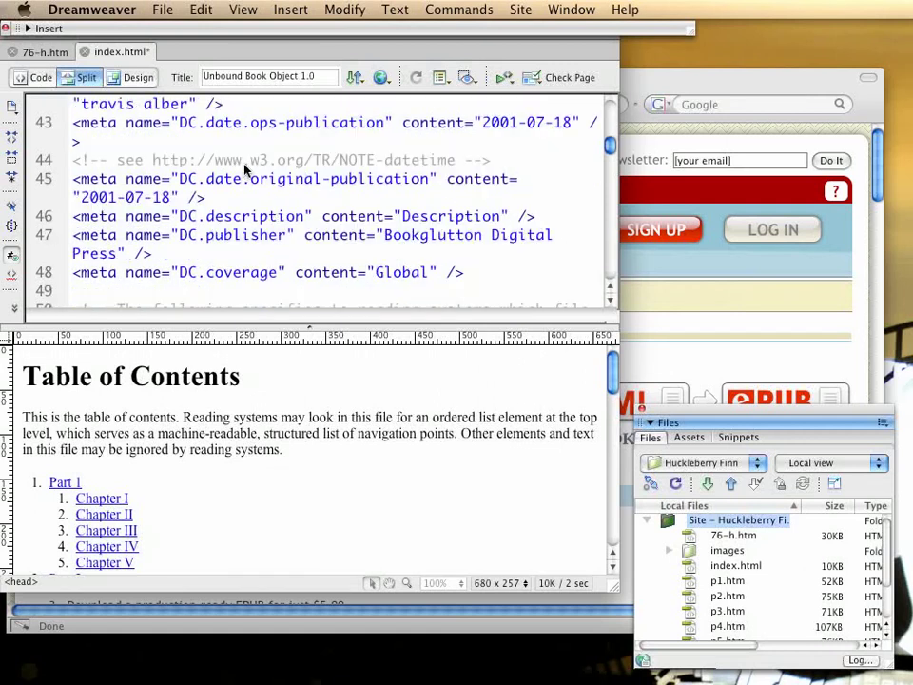
pyautogui.scroll(-1, 244, 198)
pyautogui.scroll(-2, 257, 217)
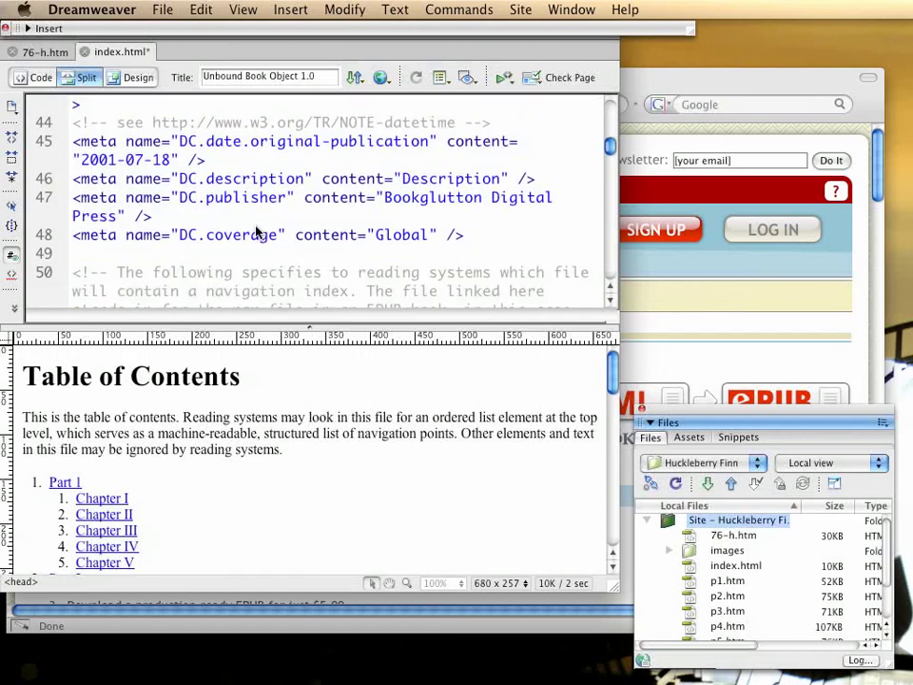
pyautogui.scroll(-2, 257, 221)
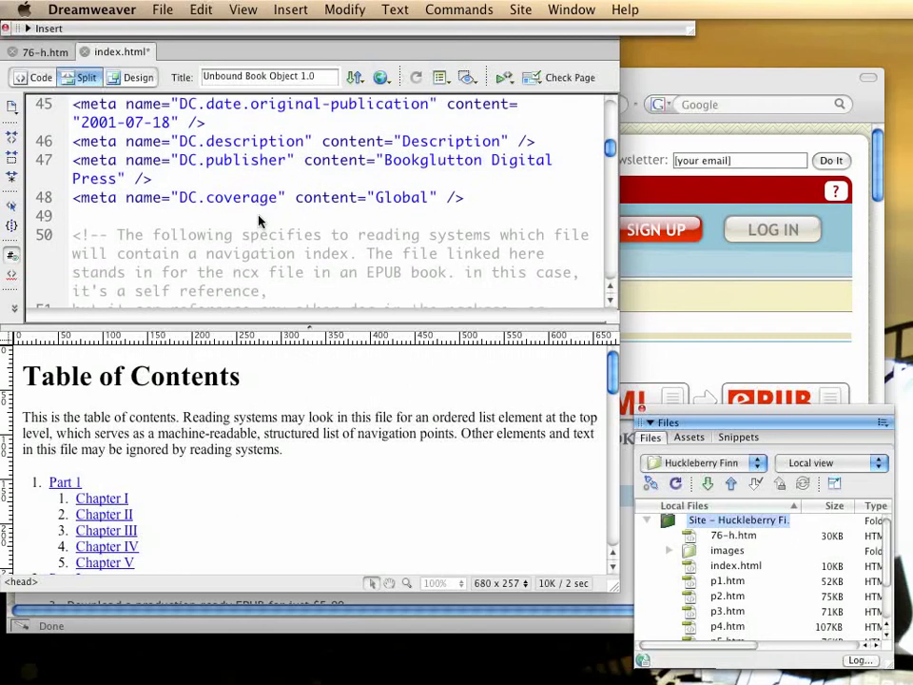
pyautogui.scroll(-5, 259, 221)
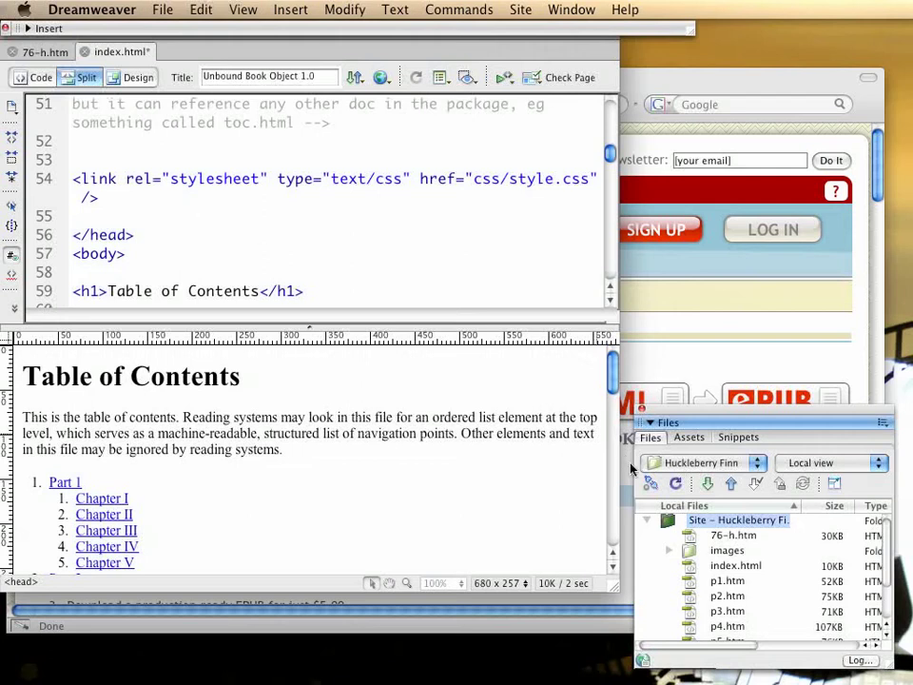
pyautogui.click(648, 521)
pyautogui.click(648, 521)
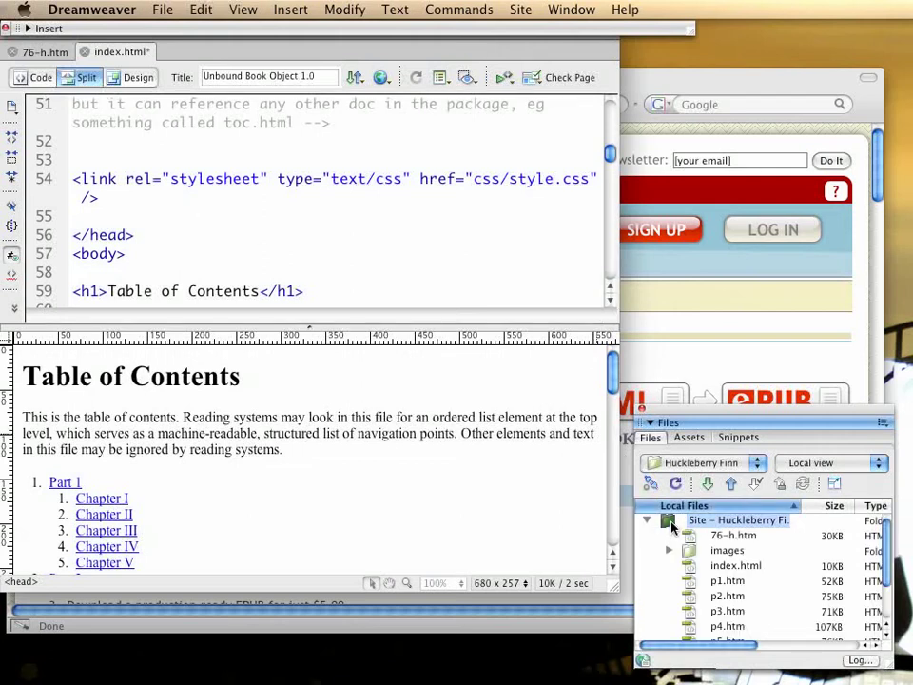
pyautogui.click(728, 567)
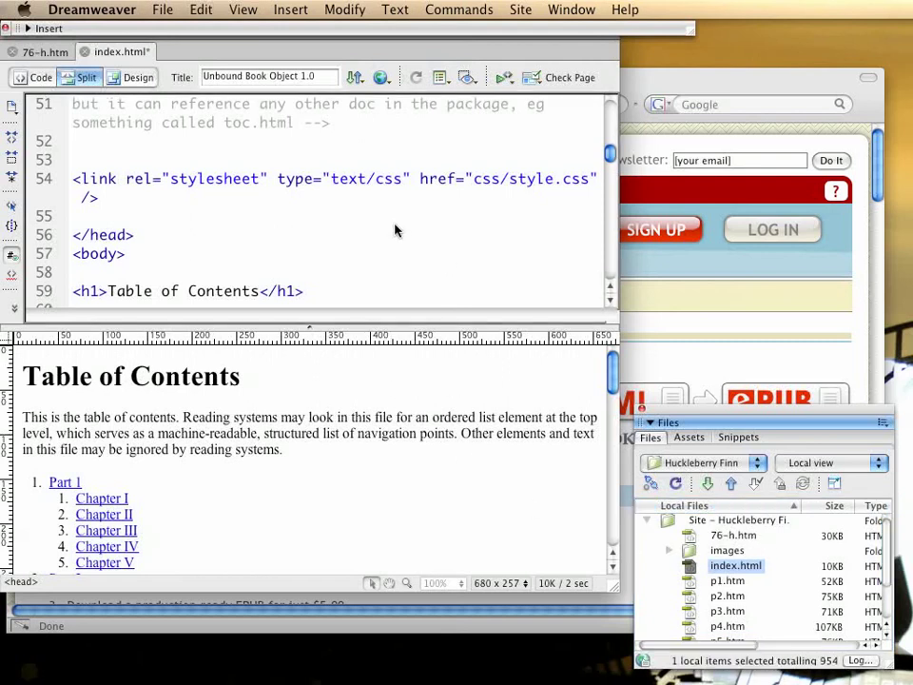
pyautogui.scroll(-5, 399, 230)
pyautogui.scroll(-7, 399, 230)
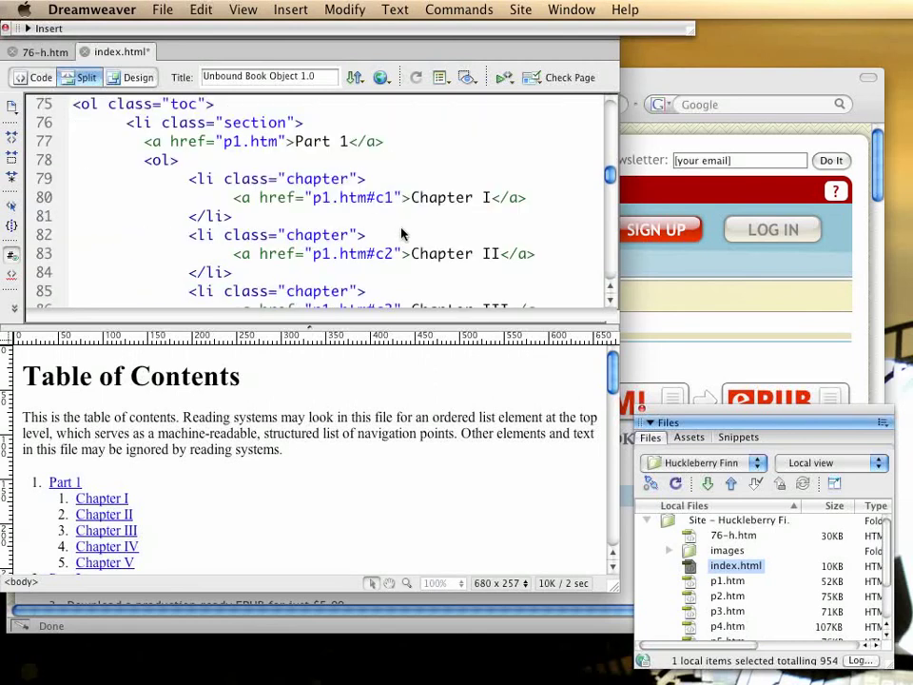
pyautogui.scroll(1, 293, 178)
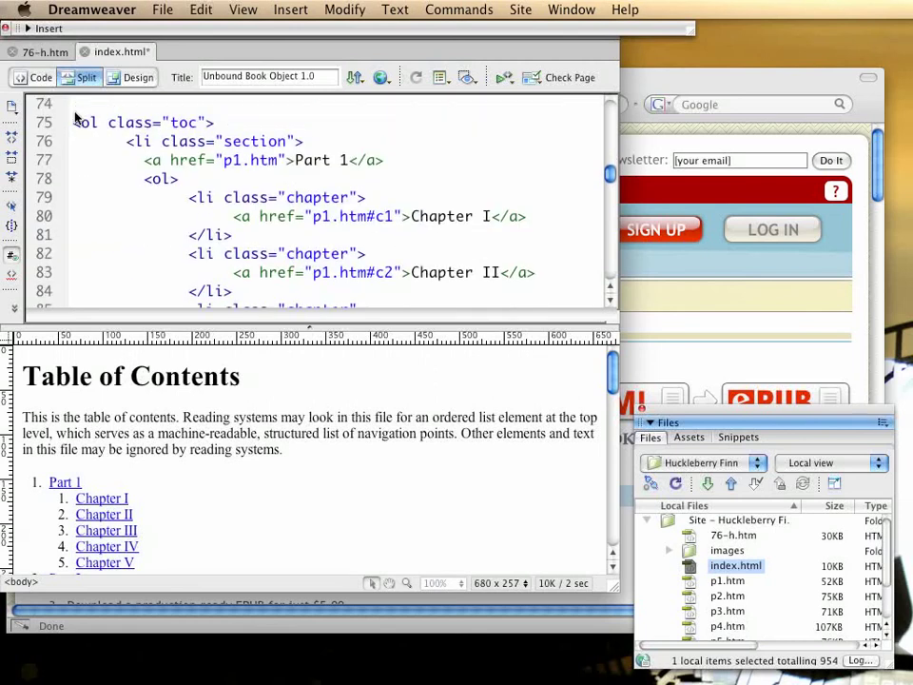
pyautogui.moveTo(73, 122); pyautogui.dragTo(217, 198)
pyautogui.click(258, 204)
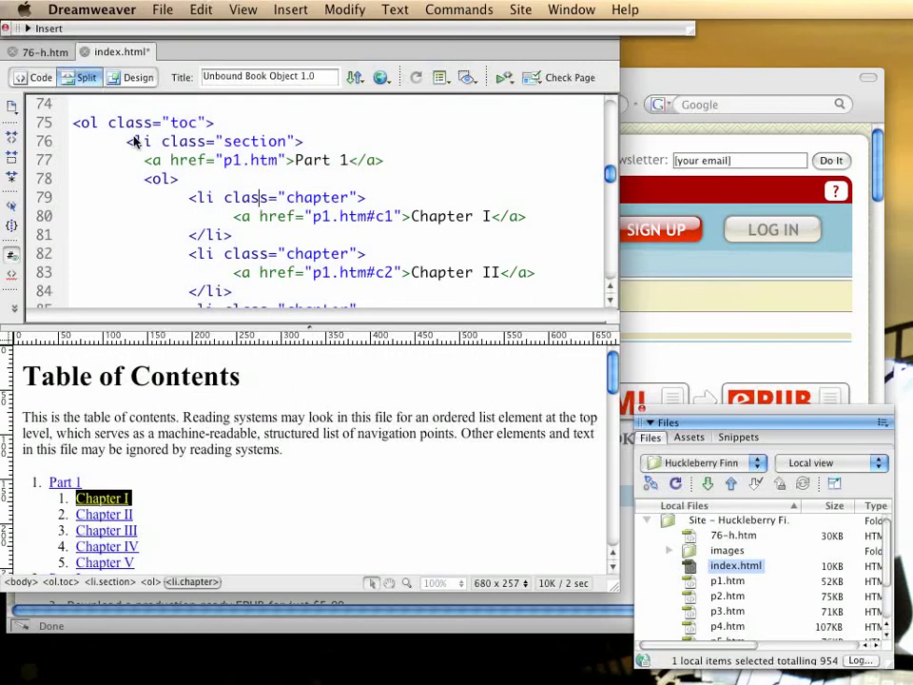
pyautogui.moveTo(128, 142); pyautogui.dragTo(205, 183)
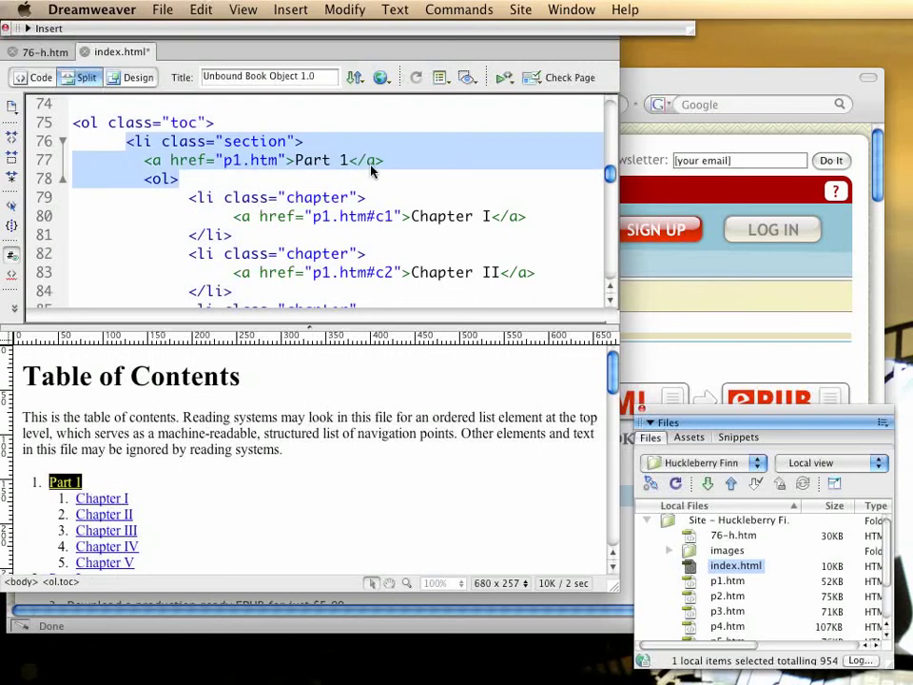
pyautogui.moveTo(392, 162); pyautogui.dragTo(144, 164)
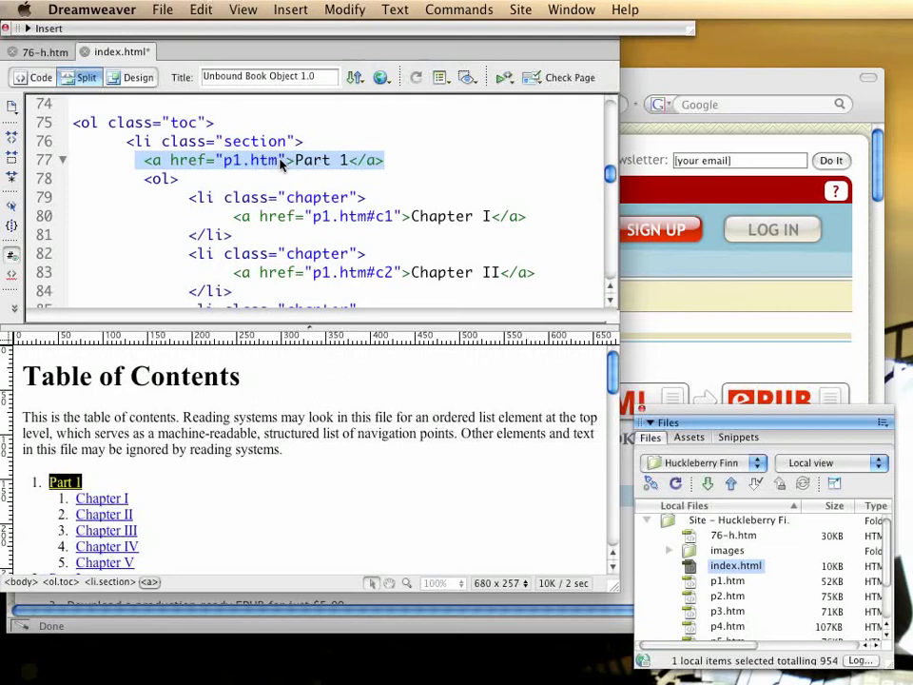
pyautogui.moveTo(348, 160); pyautogui.dragTo(297, 162)
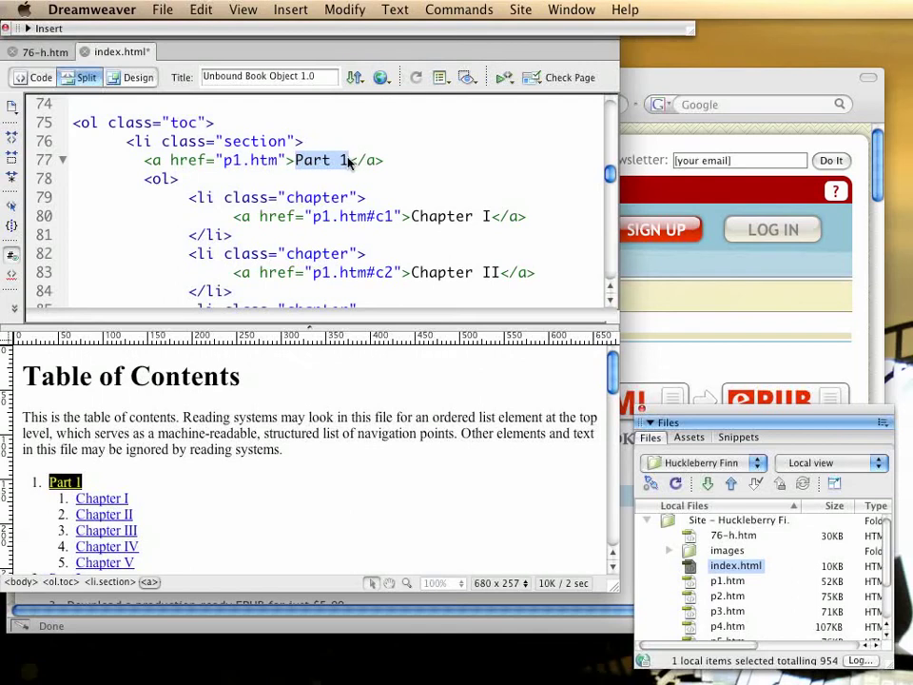
pyautogui.click(350, 161)
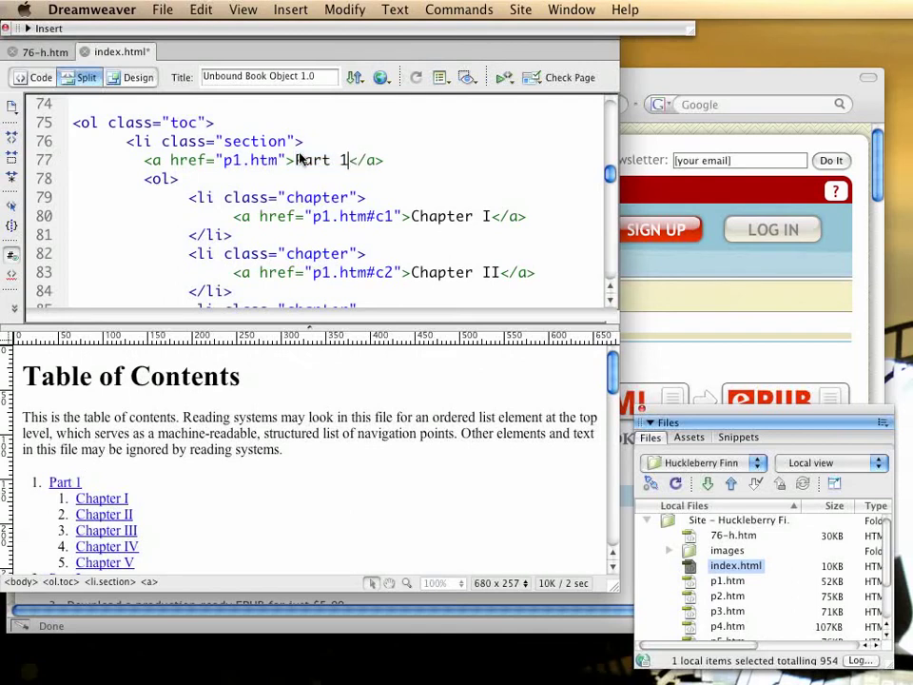
pyautogui.moveTo(278, 161); pyautogui.dragTo(222, 160)
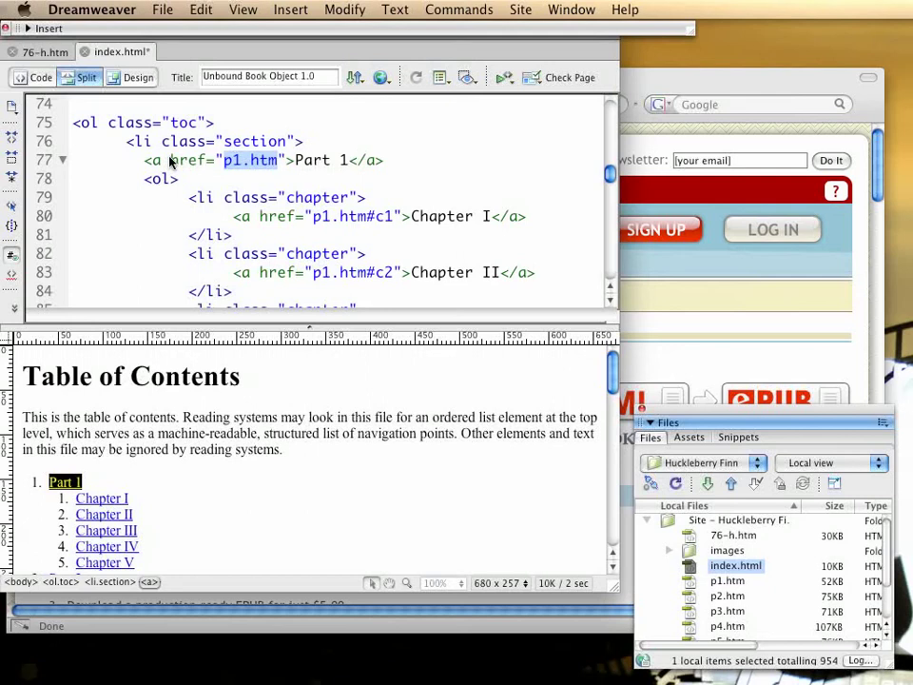
pyautogui.click(201, 166)
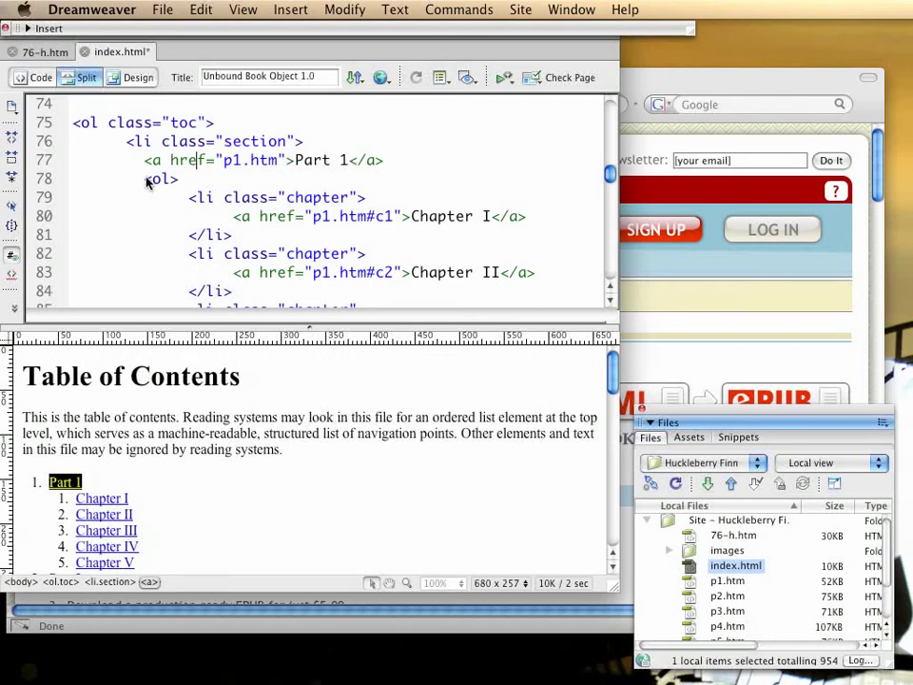
pyautogui.moveTo(144, 179); pyautogui.dragTo(181, 180)
pyautogui.moveTo(126, 143); pyautogui.dragTo(298, 152)
pyautogui.click(288, 161)
pyautogui.moveTo(145, 178); pyautogui.dragTo(238, 302)
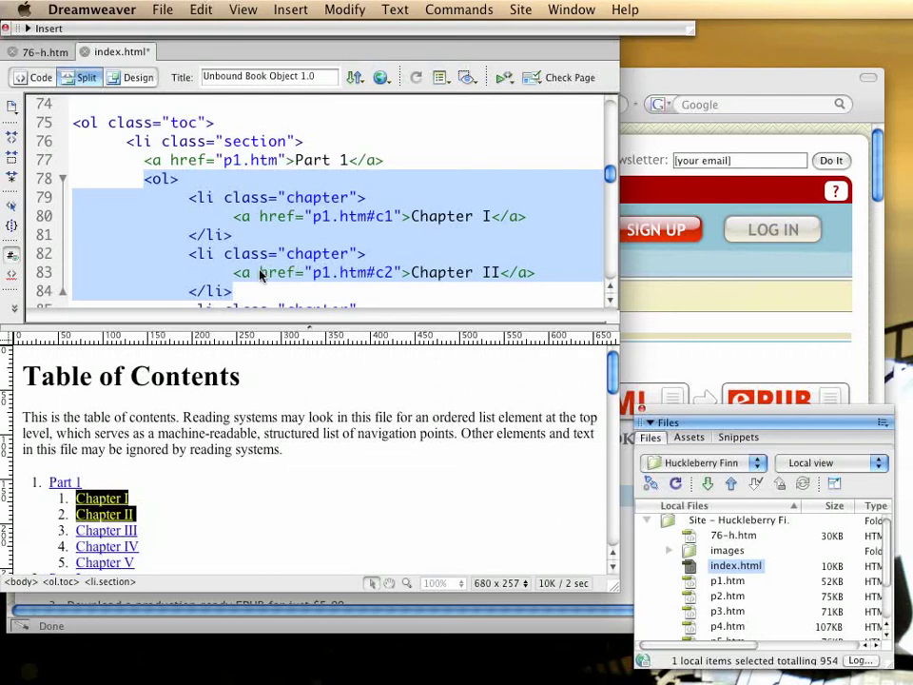
pyautogui.scroll(-2, 243, 219)
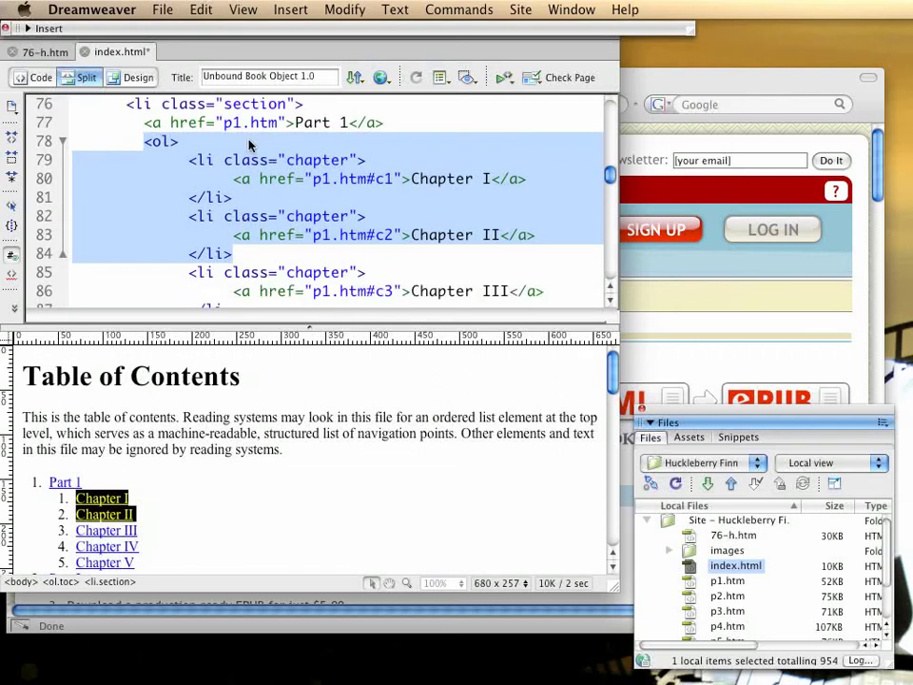
pyautogui.scroll(2, 197, 183)
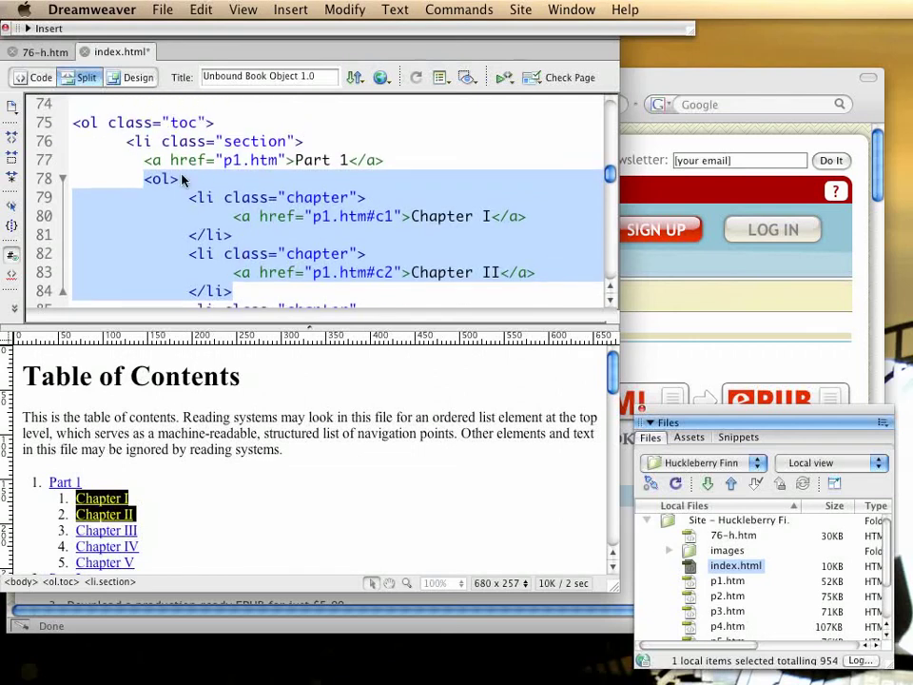
pyautogui.click(196, 185)
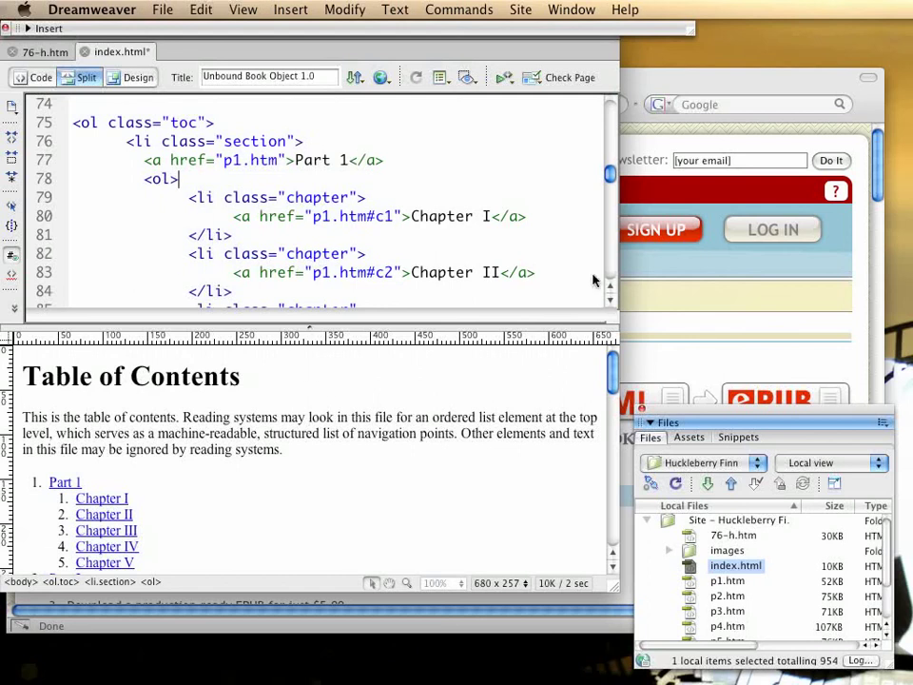
# Upload huckleberryfinn-unfinished.zip to the BookGlutton converter and run its preflight check.
pyautogui.click(651, 79)
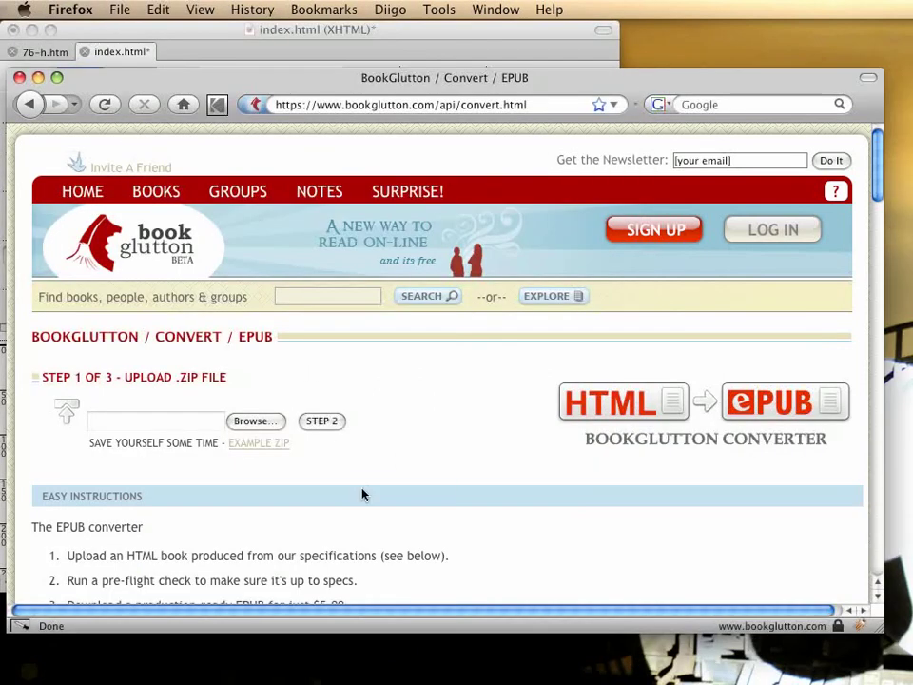
pyautogui.click(259, 421)
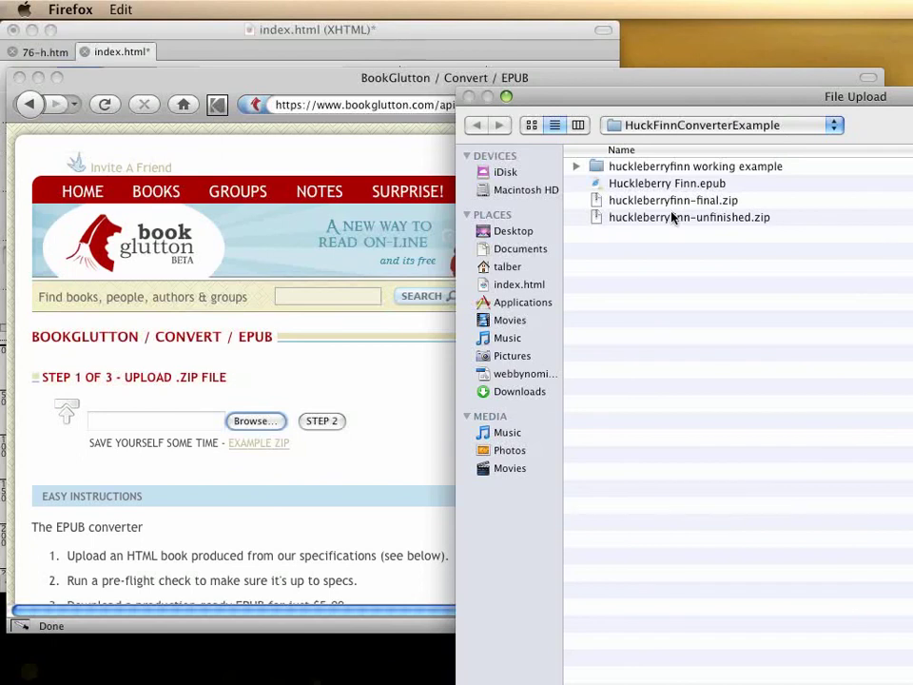
pyautogui.click(614, 220)
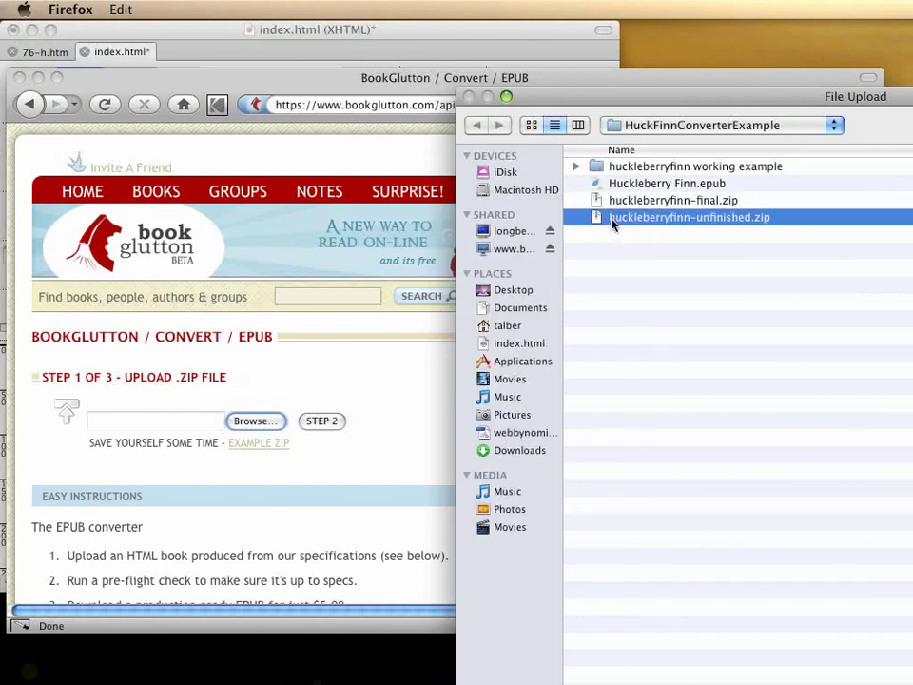
pyautogui.moveTo(694, 108); pyautogui.dragTo(331, 14)
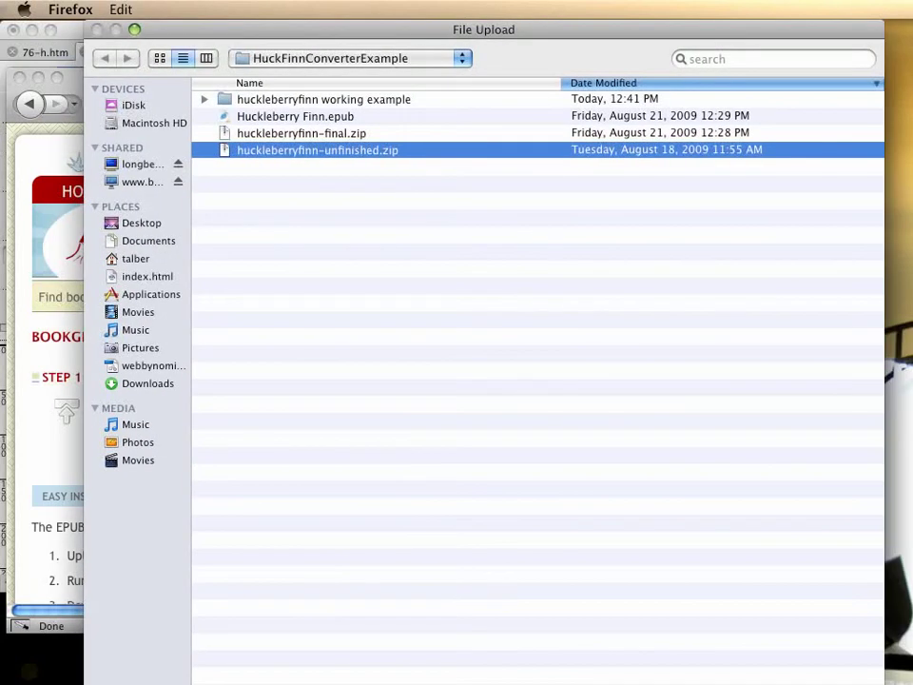
pyautogui.press('Return')
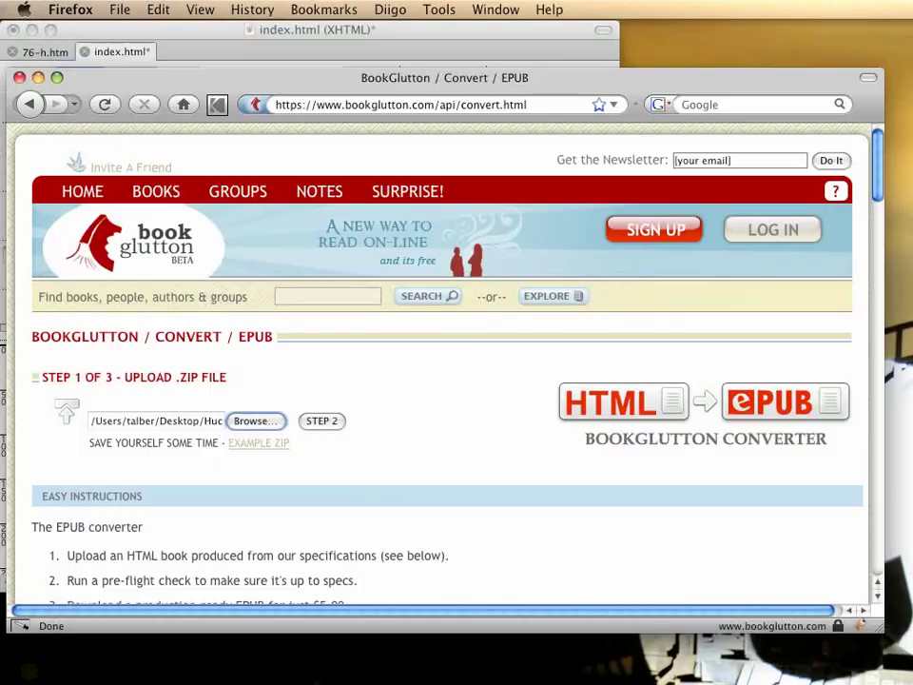
pyautogui.click(320, 421)
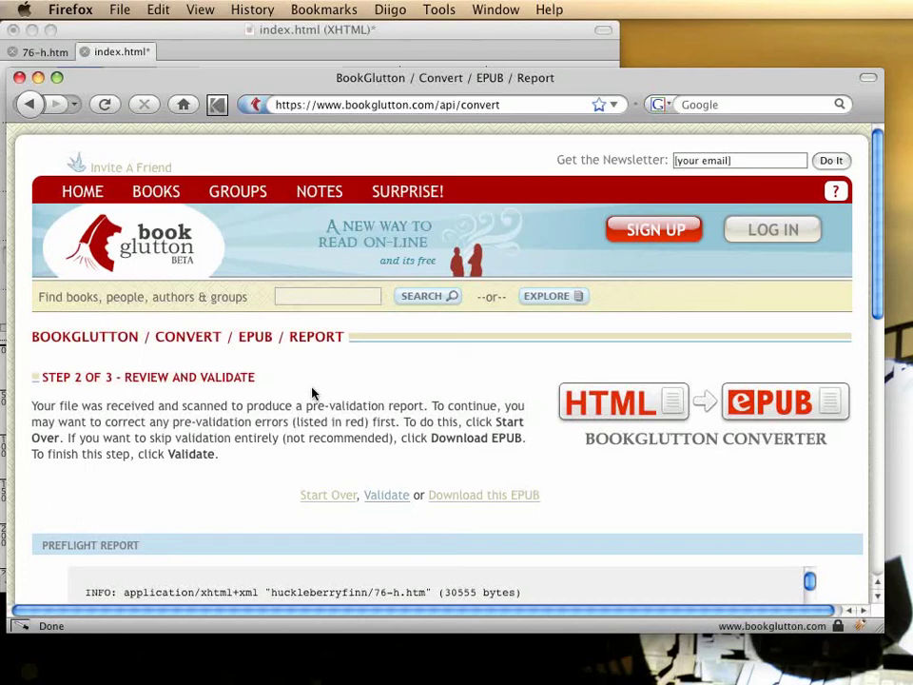
pyautogui.scroll(-3, 312, 393)
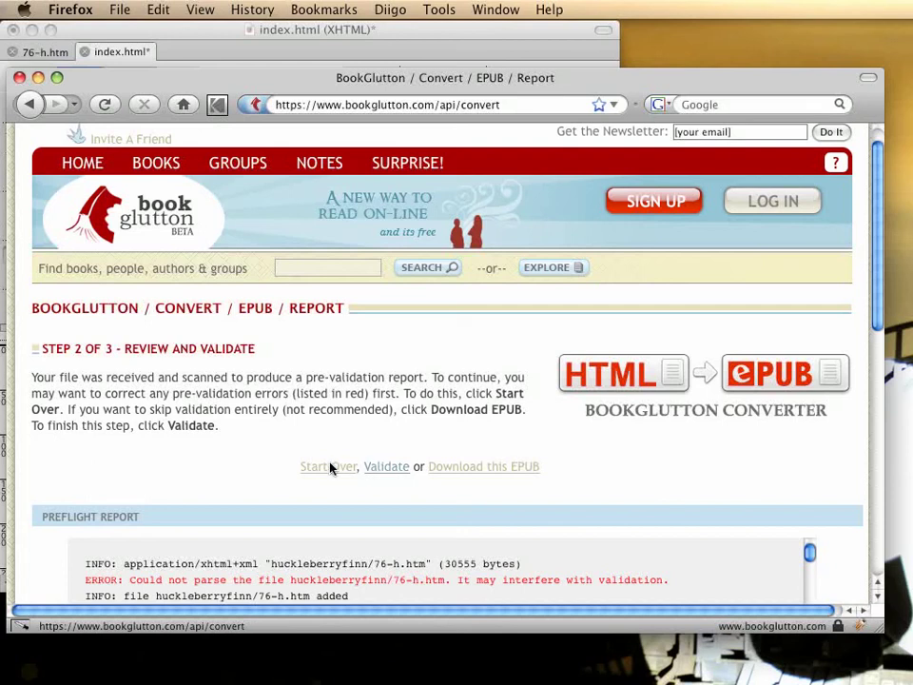
pyautogui.scroll(-3, 409, 433)
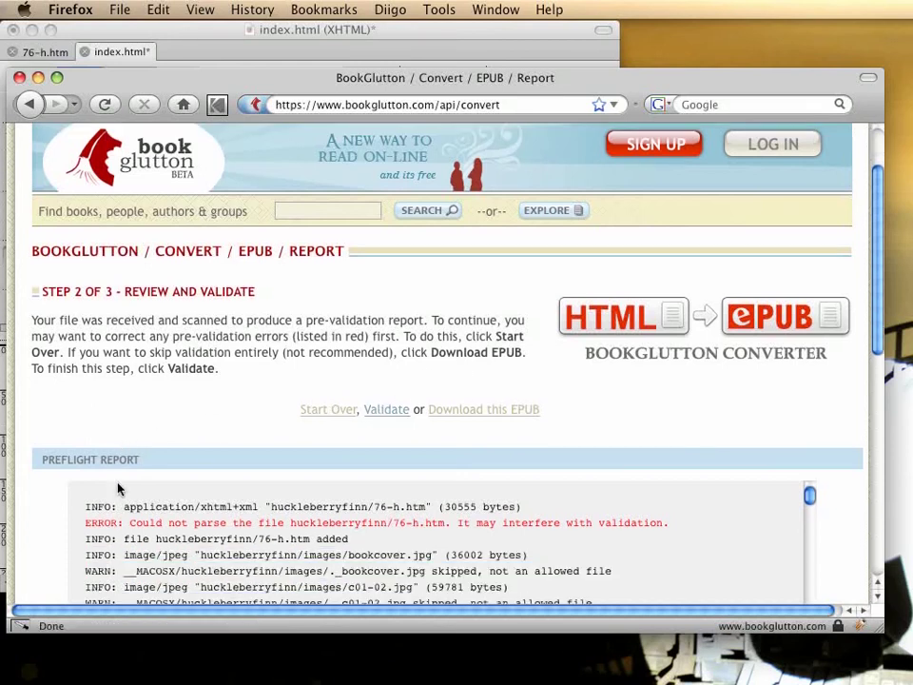
pyautogui.scroll(-3, 118, 485)
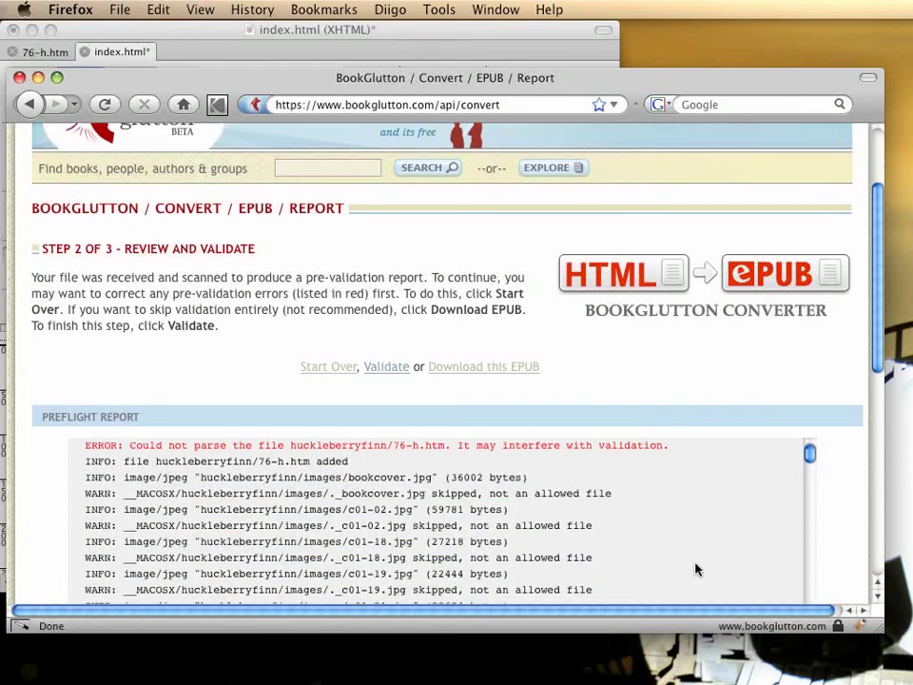
pyautogui.scroll(-5, 848, 510)
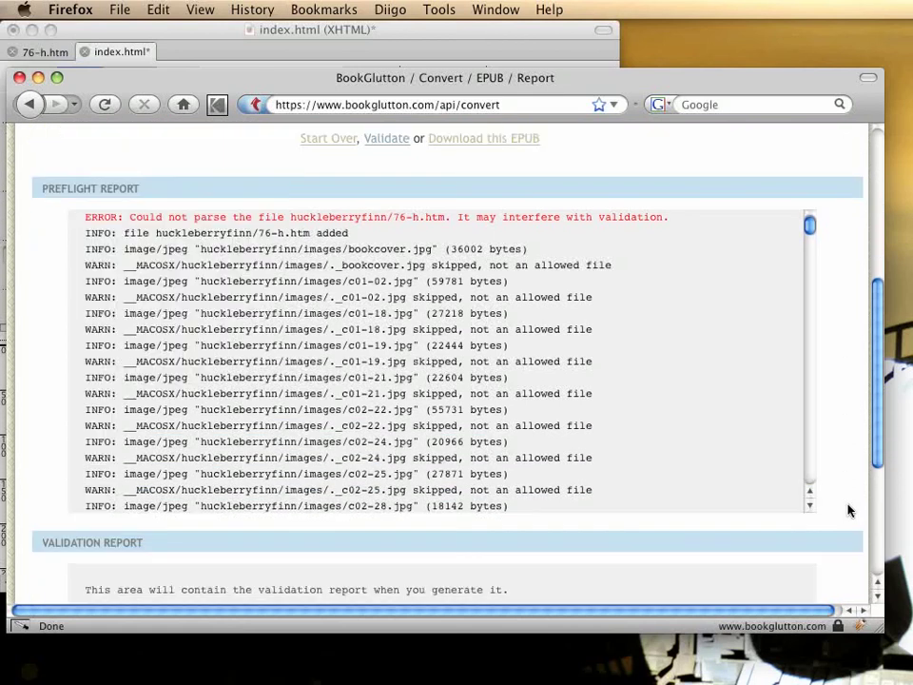
pyautogui.scroll(-1, 849, 512)
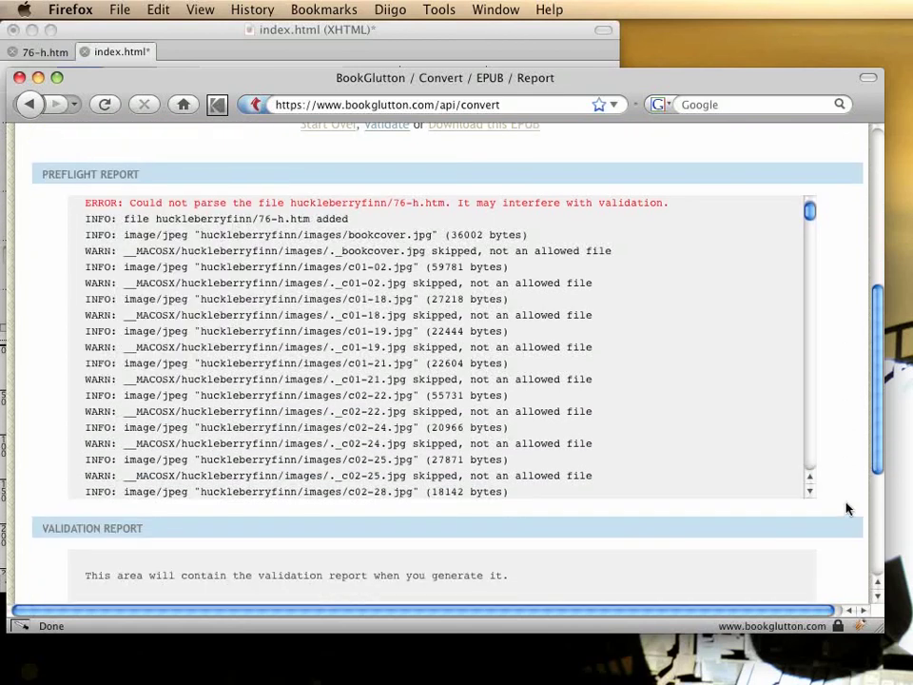
pyautogui.scroll(1, 668, 287)
pyautogui.scroll(2, 628, 283)
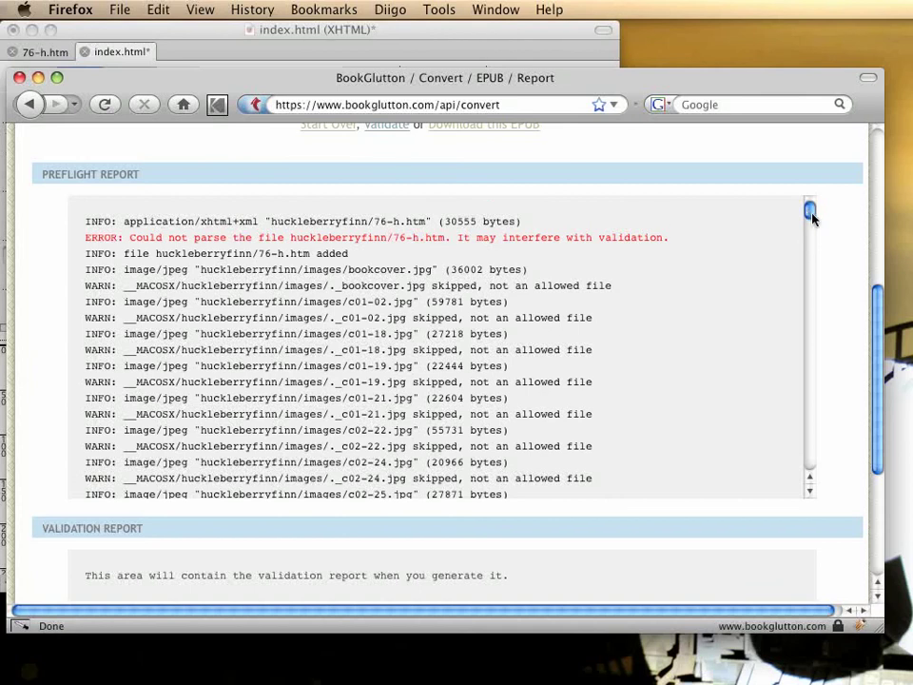
pyautogui.moveTo(809, 213); pyautogui.dragTo(816, 460)
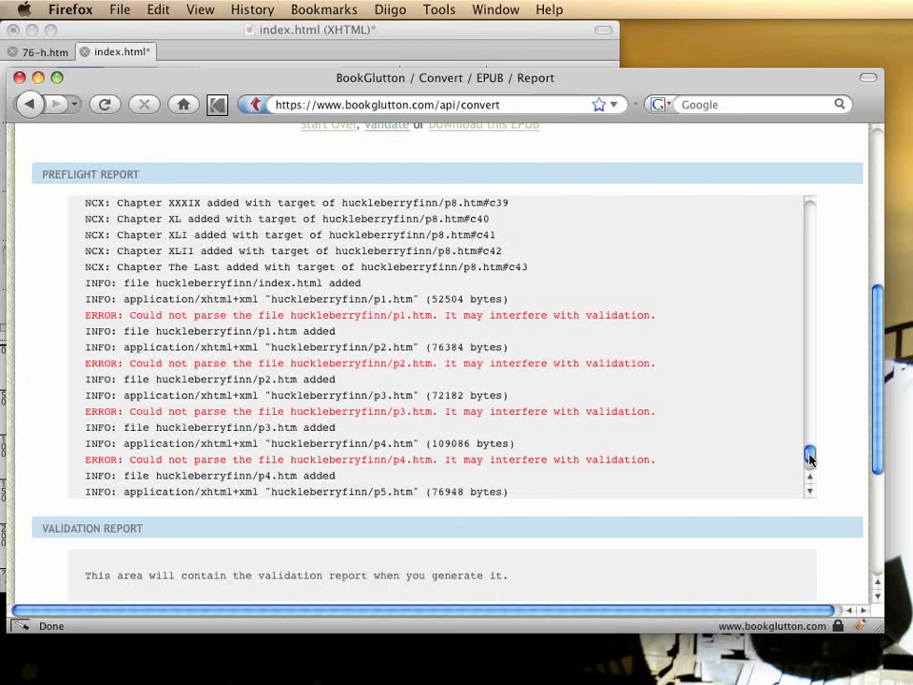
pyautogui.moveTo(809, 460); pyautogui.dragTo(809, 462)
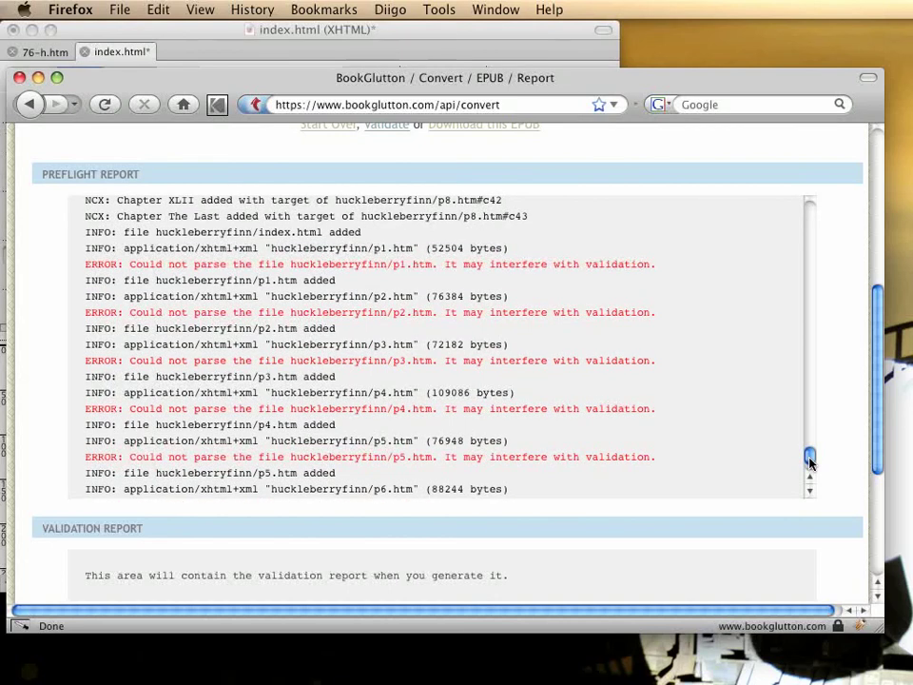
pyautogui.moveTo(810, 462); pyautogui.dragTo(800, 214)
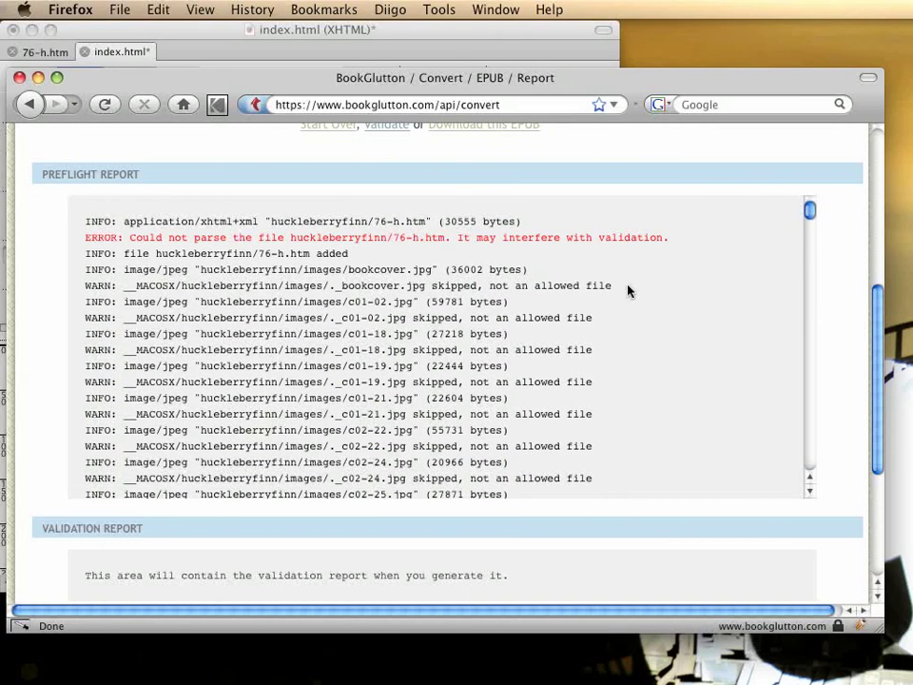
pyautogui.moveTo(629, 290); pyautogui.dragTo(78, 287)
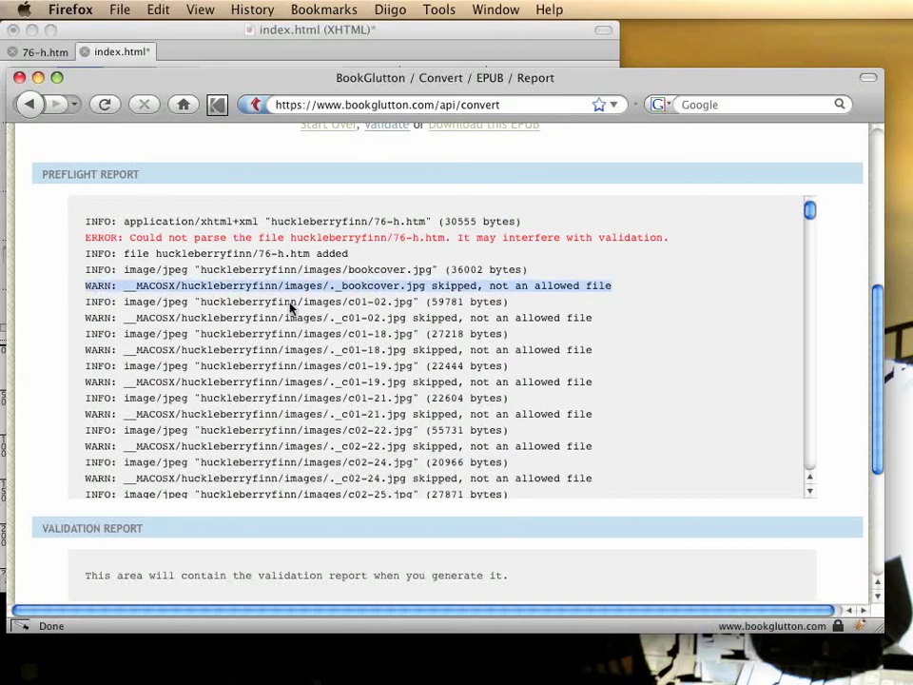
pyautogui.click(425, 289)
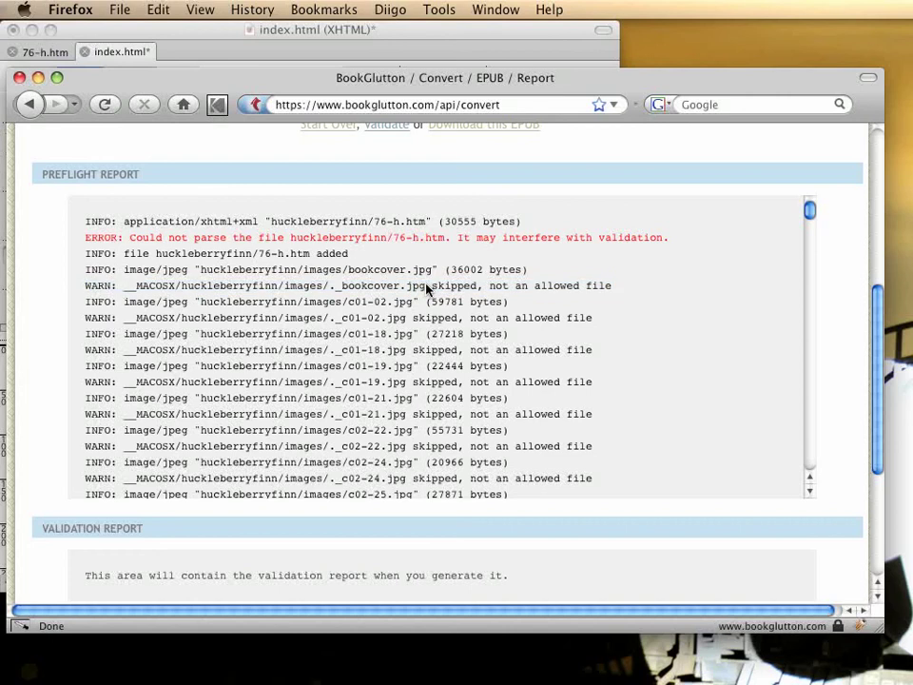
pyautogui.moveTo(428, 290); pyautogui.dragTo(321, 289)
pyautogui.click(503, 298)
pyautogui.moveTo(639, 289); pyautogui.dragTo(80, 291)
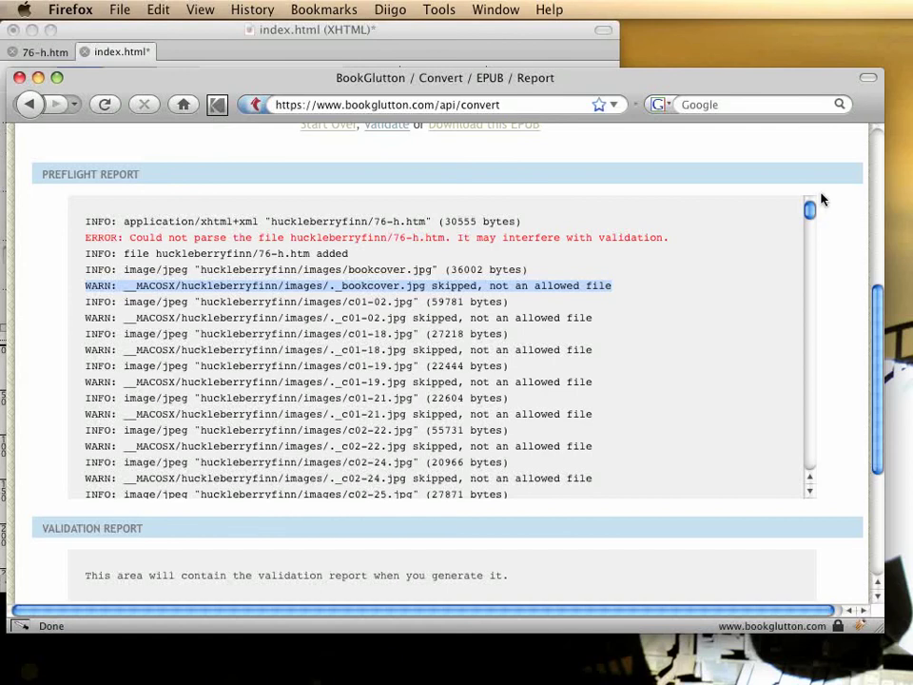
pyautogui.moveTo(809, 208); pyautogui.dragTo(863, 416)
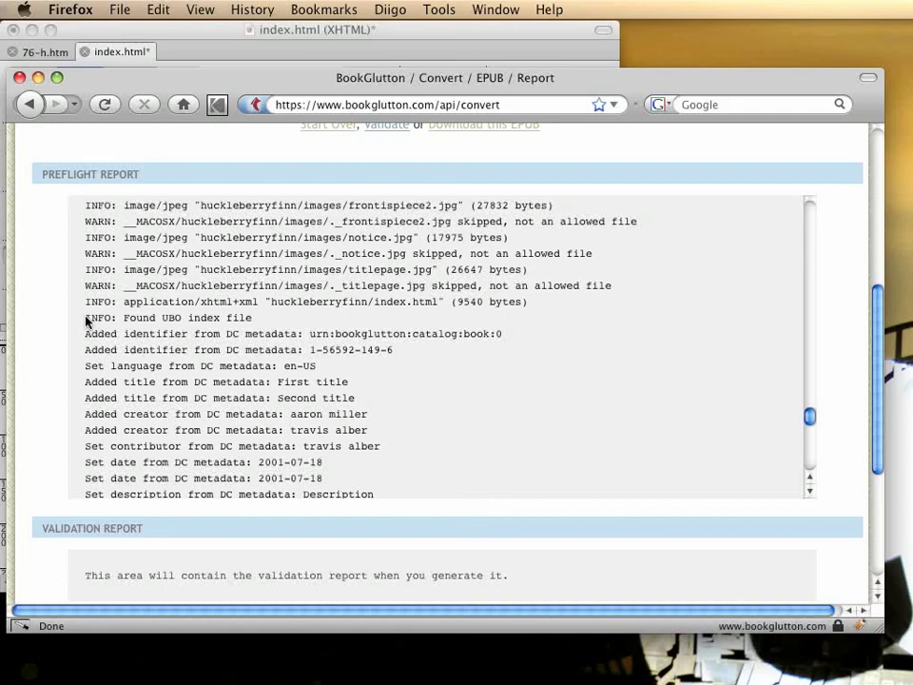
pyautogui.moveTo(85, 318); pyautogui.dragTo(469, 444)
pyautogui.scroll(-2, 599, 420)
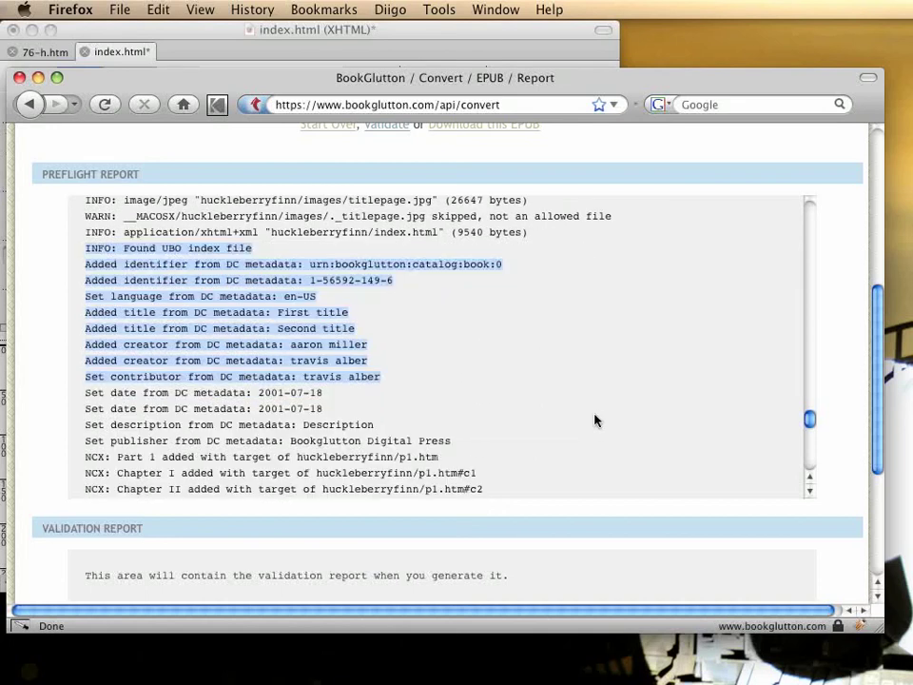
pyautogui.scroll(-4, 465, 394)
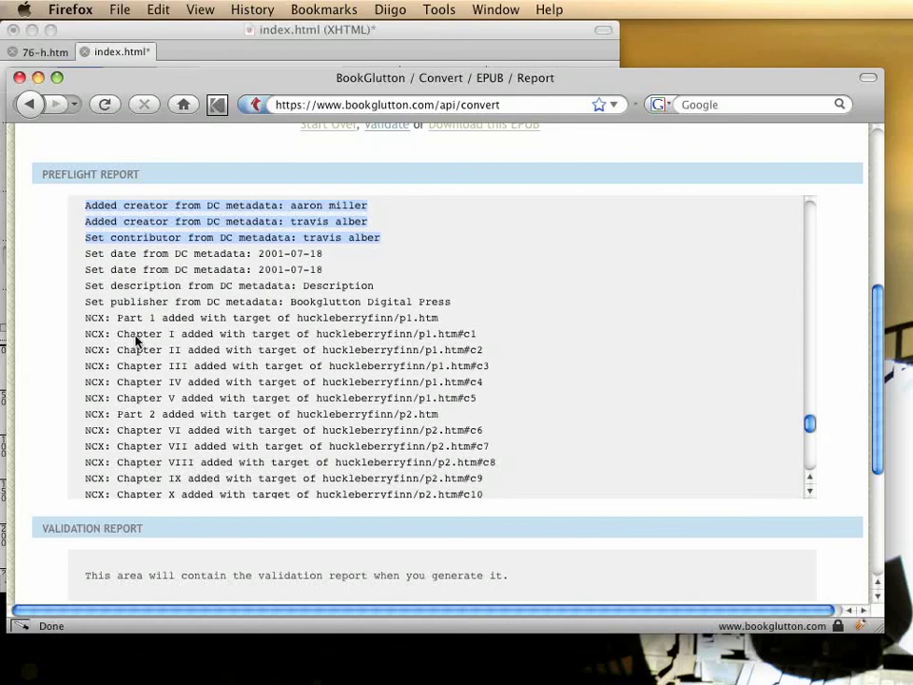
pyautogui.moveTo(85, 318); pyautogui.dragTo(501, 481)
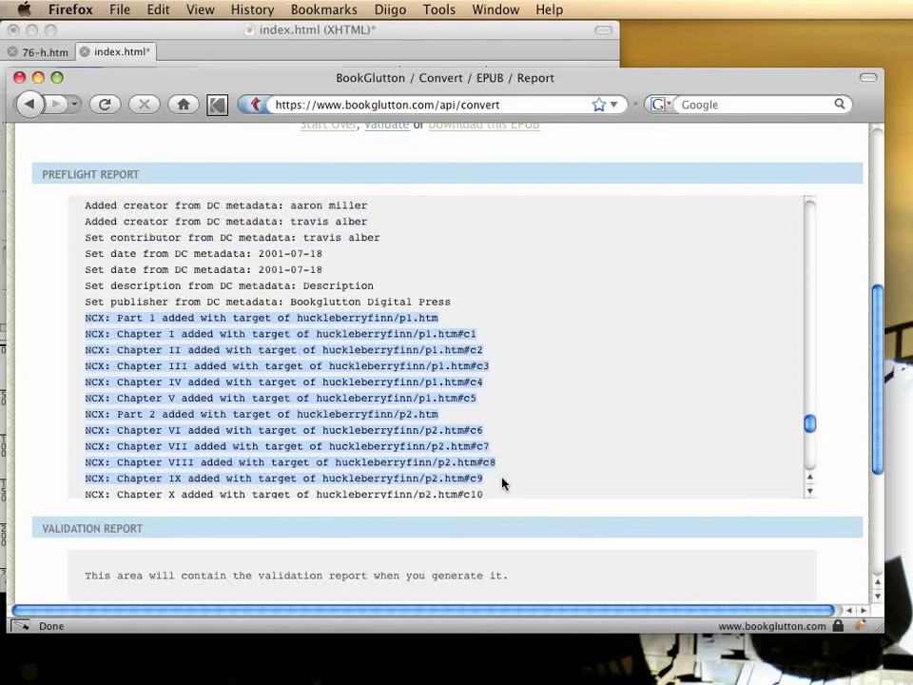
pyautogui.scroll(-4, 495, 465)
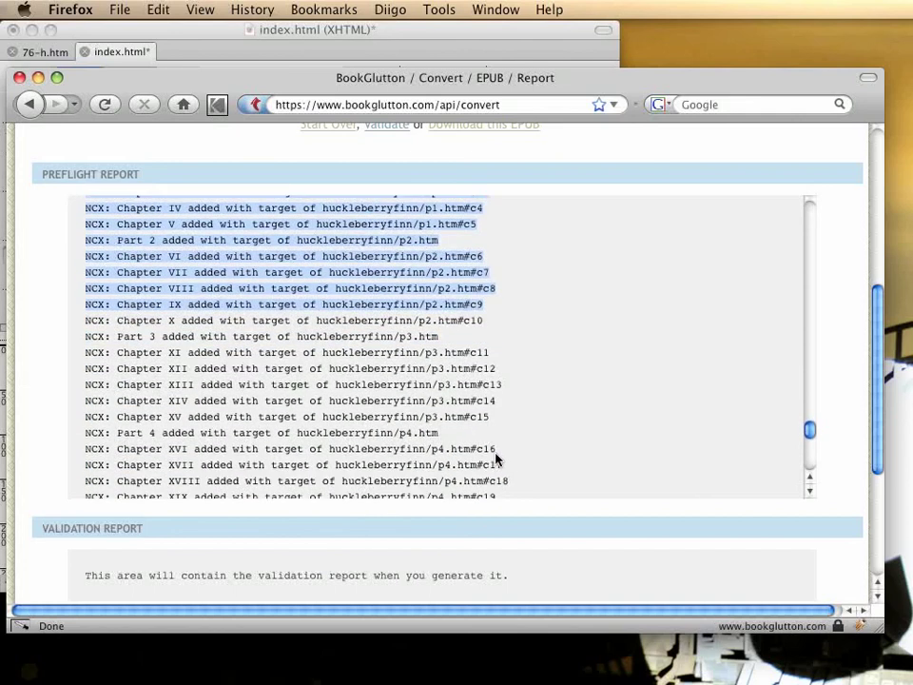
pyautogui.scroll(-3, 496, 460)
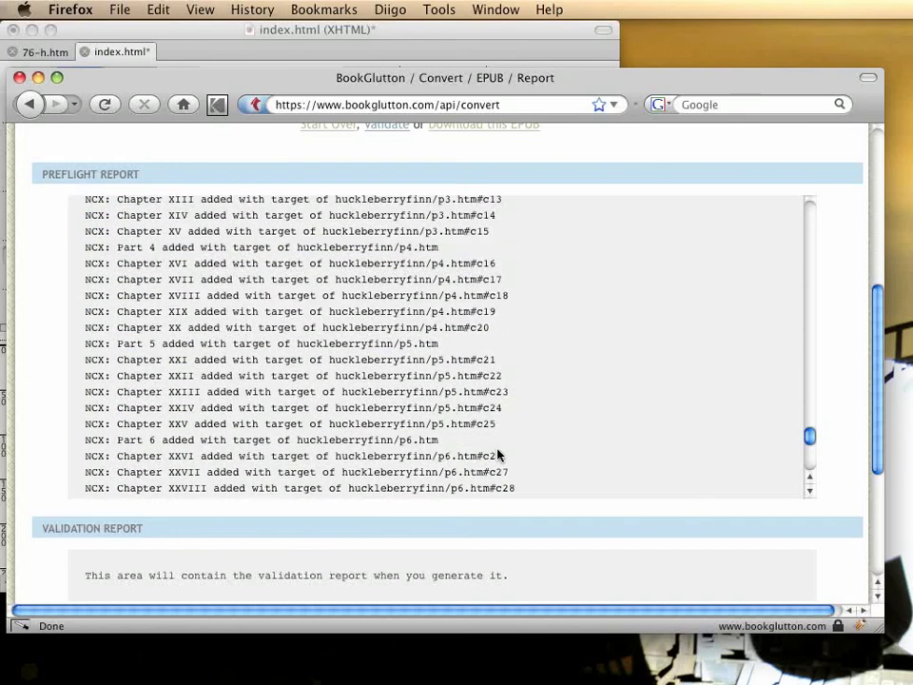
pyautogui.scroll(-15, 497, 454)
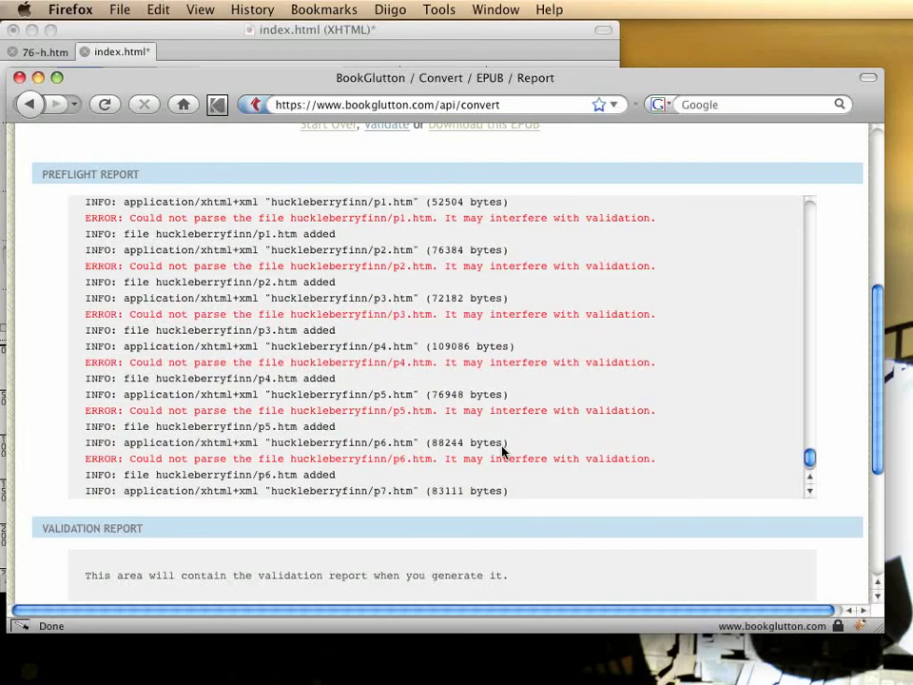
pyautogui.scroll(-4, 504, 452)
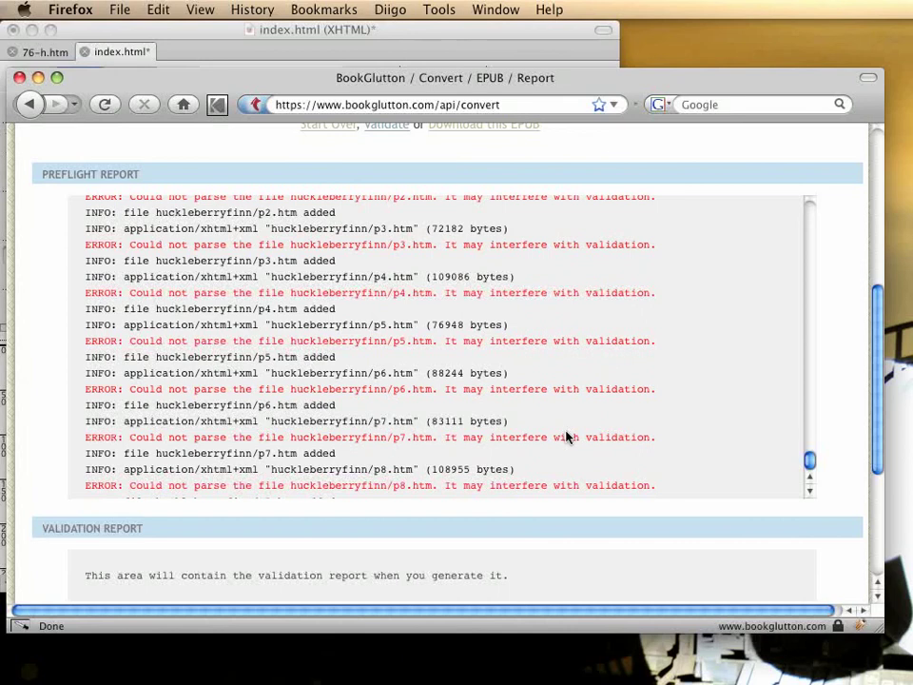
pyautogui.scroll(-1, 538, 400)
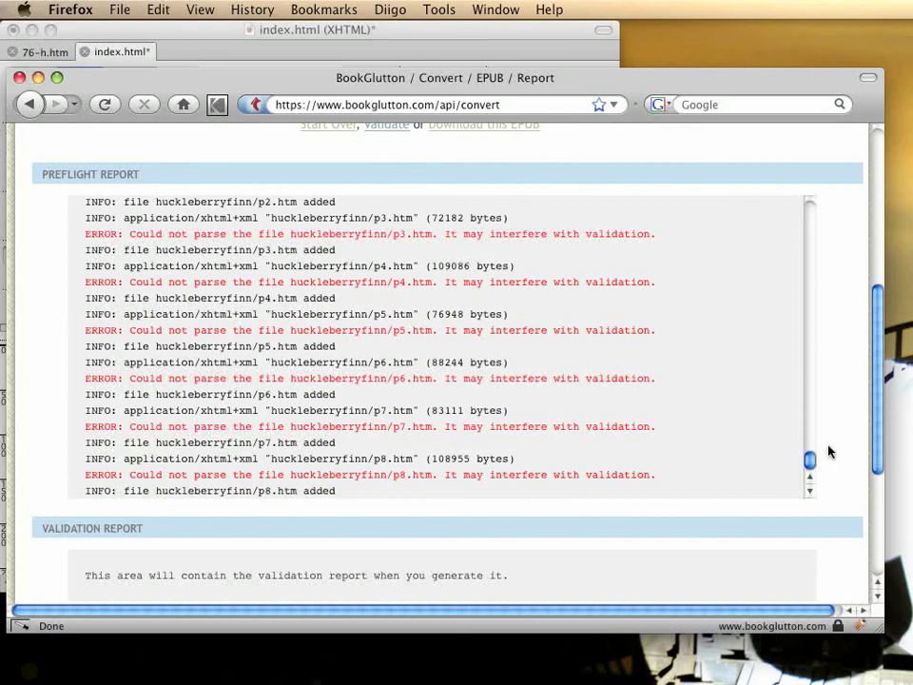
pyautogui.moveTo(876, 451); pyautogui.dragTo(873, 361)
# Restart the conversion, upload huckleberryfinn-final.zip, and run its preflight check.
pyautogui.scroll(3, 873, 362)
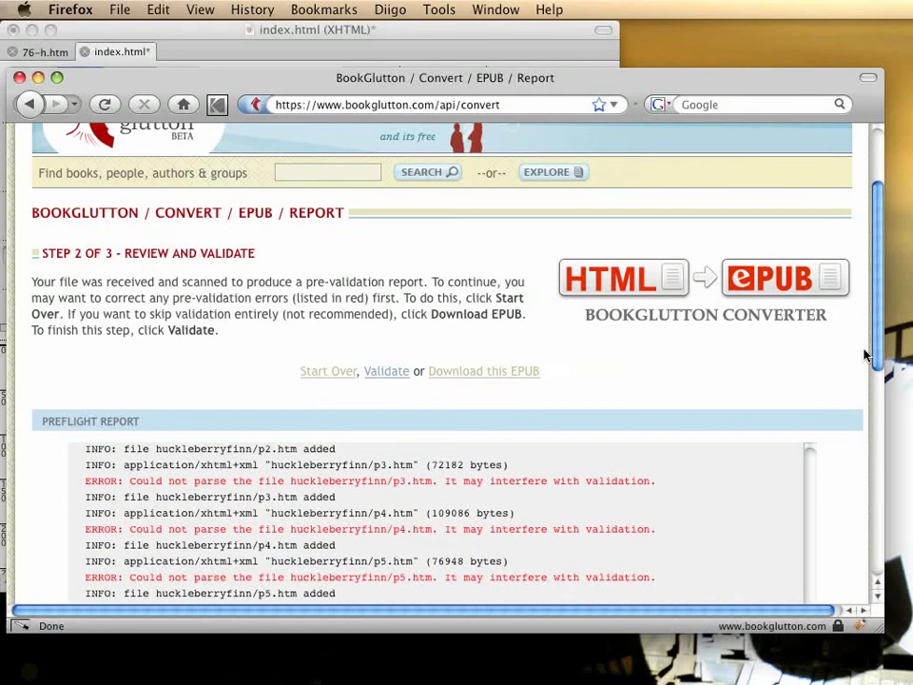
pyautogui.click(330, 372)
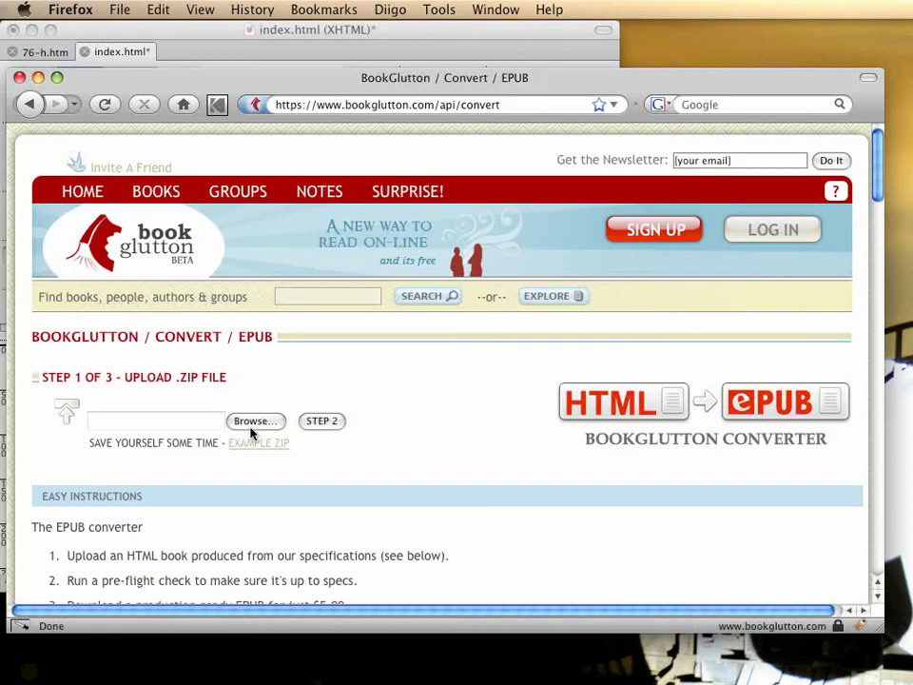
pyautogui.click(253, 422)
pyautogui.click(668, 217)
pyautogui.click(654, 202)
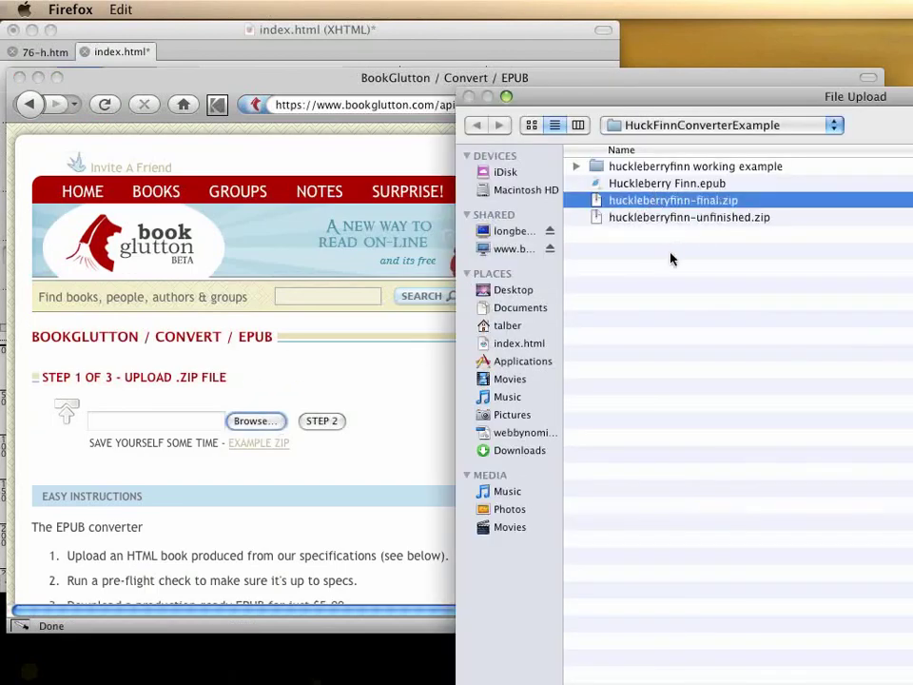
pyautogui.moveTo(688, 105); pyautogui.dragTo(320, 46)
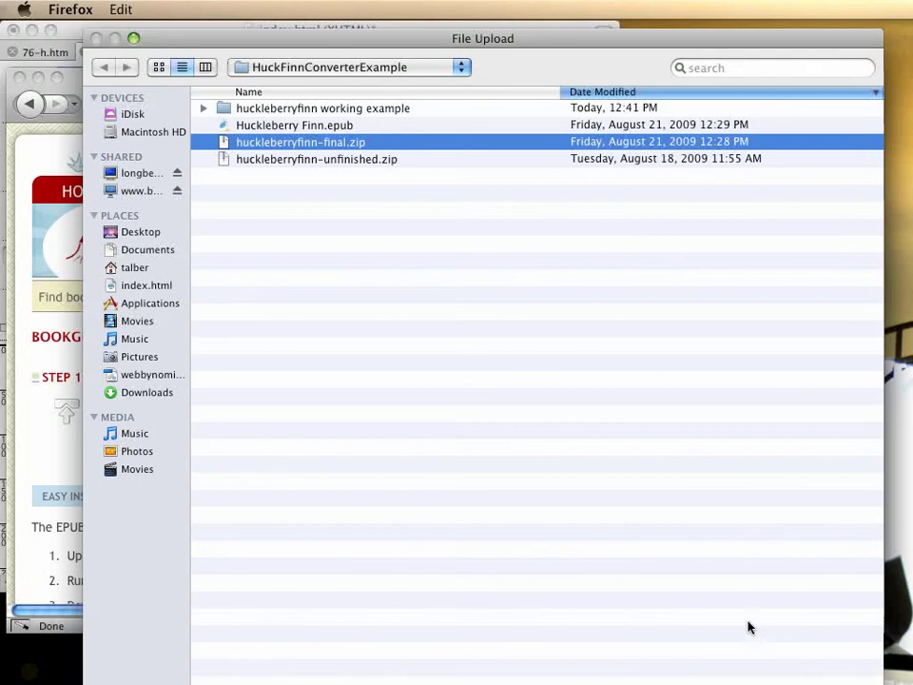
pyautogui.press('Return')
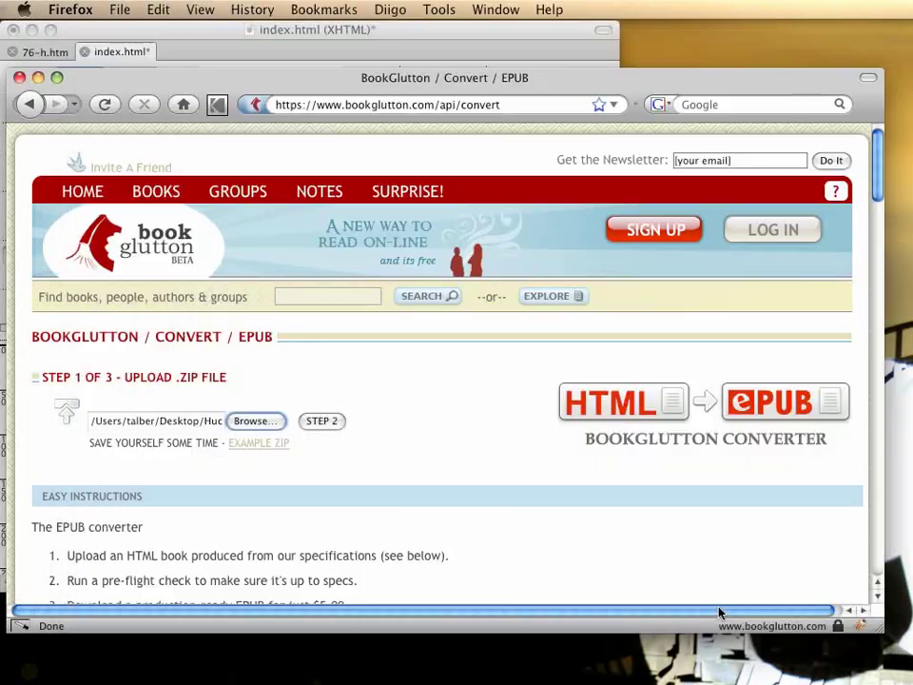
pyautogui.click(323, 422)
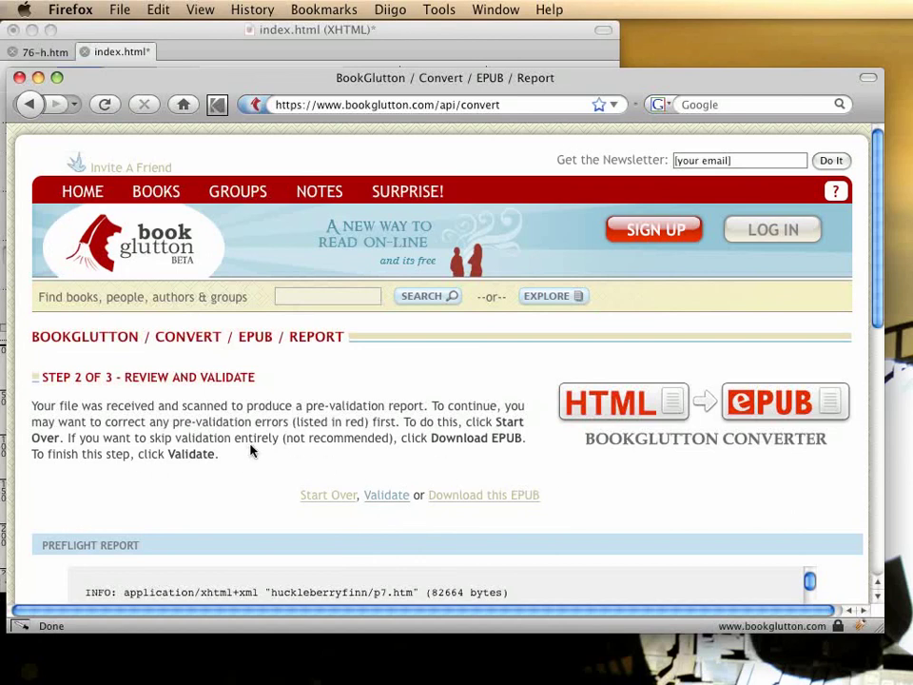
# Review the final zip's preflight report, including its DC metadata and NCX part and chapter entries.
pyautogui.scroll(-2, 242, 451)
pyautogui.scroll(-2, 237, 449)
pyautogui.scroll(-3, 257, 360)
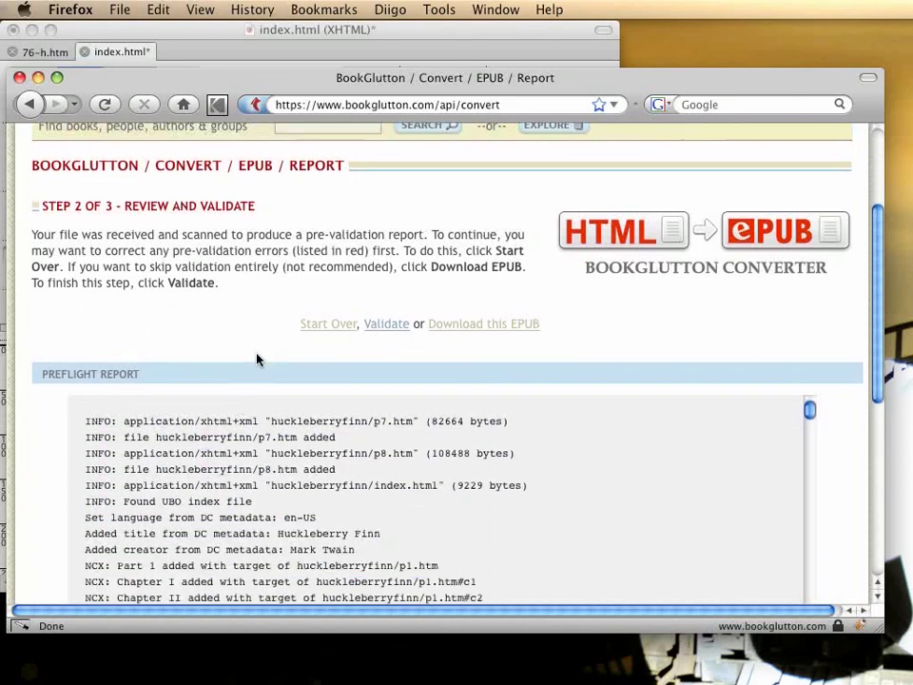
pyautogui.scroll(-1, 800, 373)
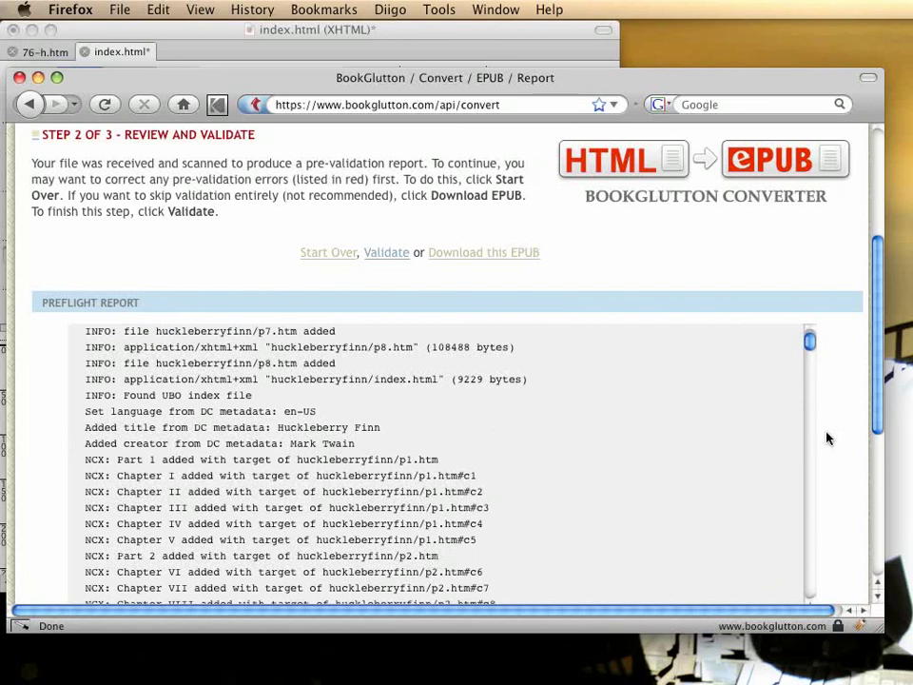
pyautogui.scroll(-3, 809, 466)
pyautogui.scroll(-3, 845, 424)
pyautogui.moveTo(807, 253); pyautogui.dragTo(830, 246)
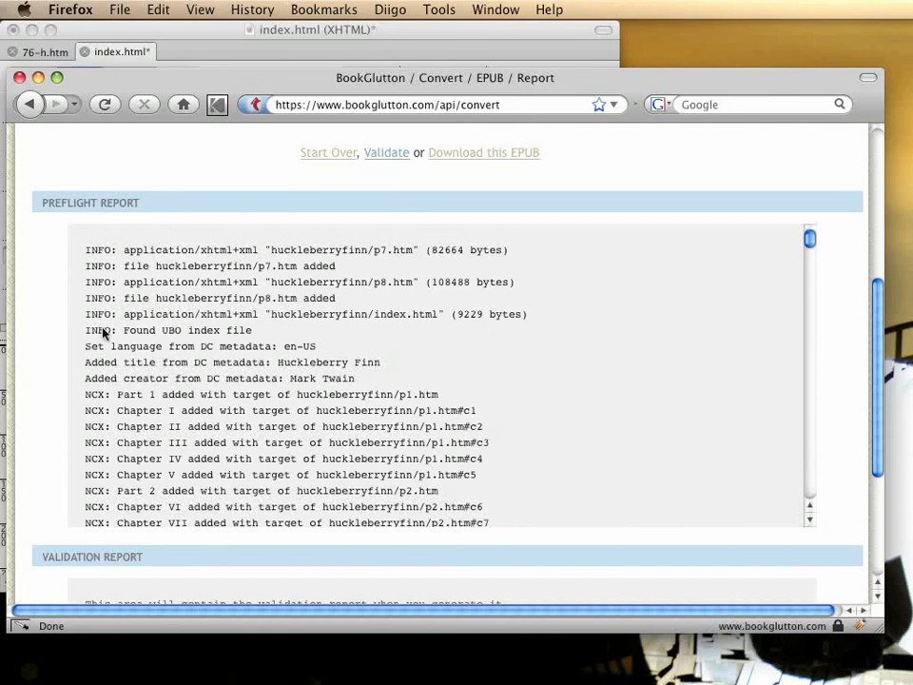
pyautogui.moveTo(87, 332); pyautogui.dragTo(471, 404)
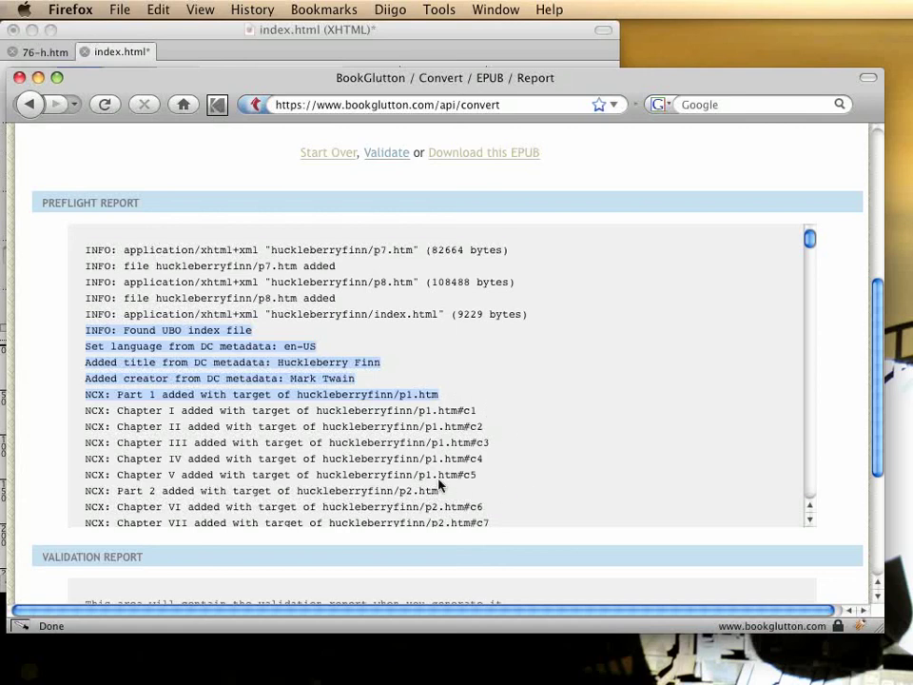
pyautogui.click(489, 428)
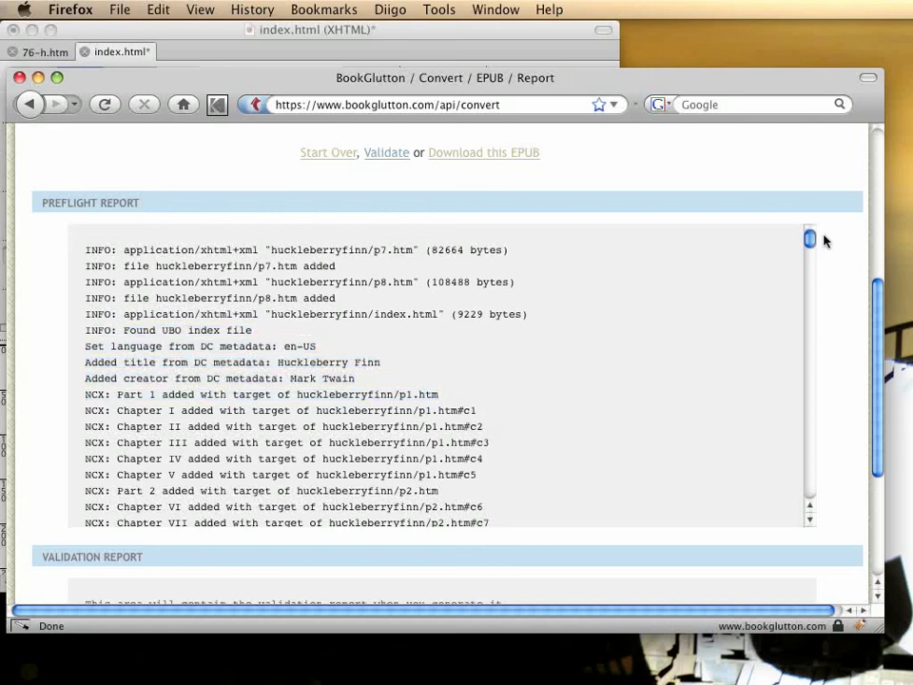
pyautogui.moveTo(811, 237)
pyautogui.mouseDown()
pyautogui.moveTo(812, 409)
pyautogui.moveTo(828, 507)
pyautogui.moveTo(813, 239)
pyautogui.mouseUp()
pyautogui.scroll(-1, 853, 345)
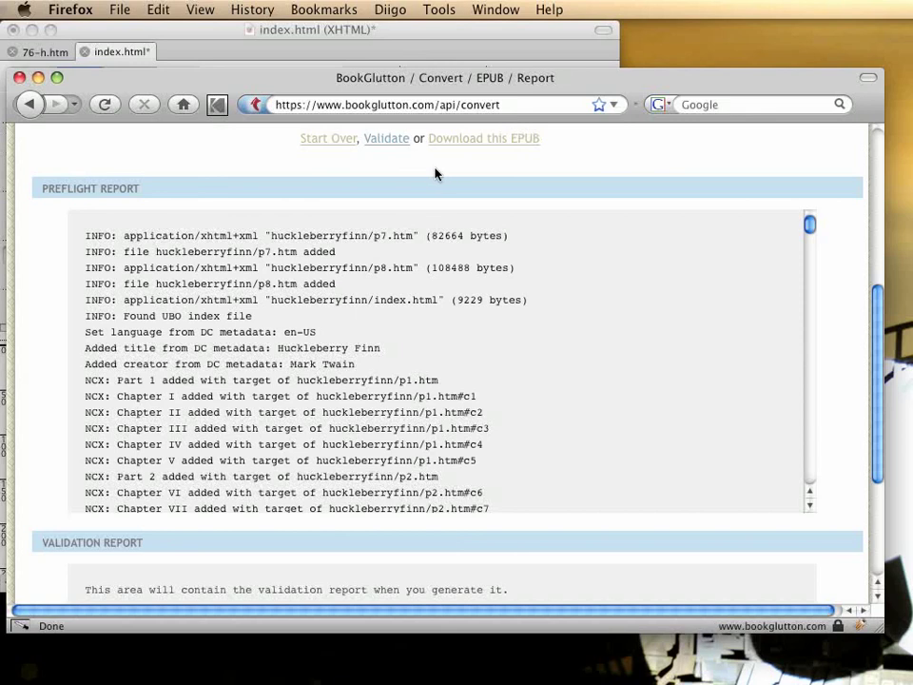
# Run EpubCheck 1.0.3 validation and confirm no errors or warnings and a valid EPUB.
pyautogui.click(388, 139)
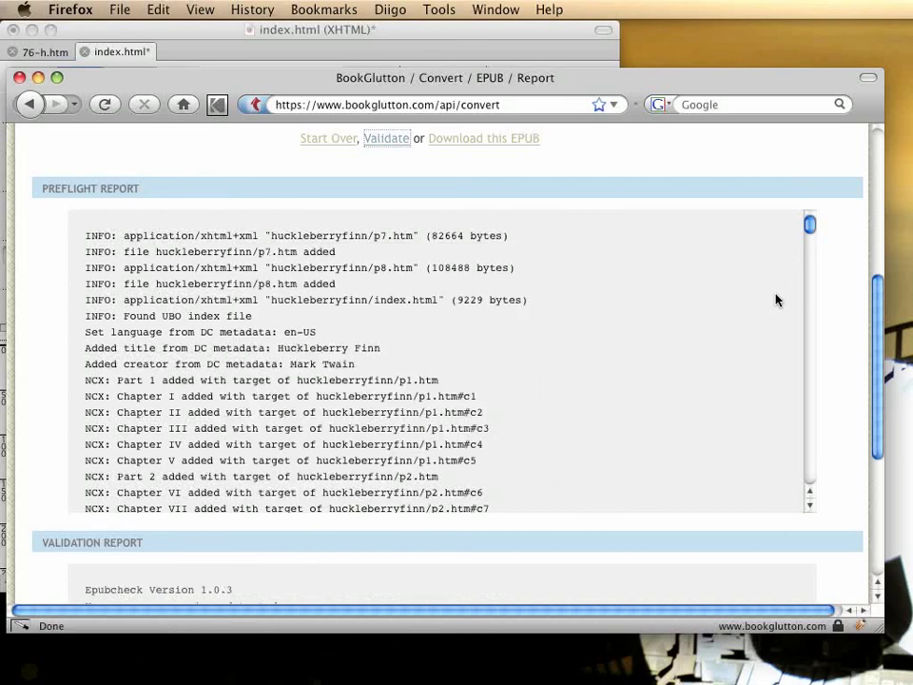
pyautogui.scroll(-2, 833, 285)
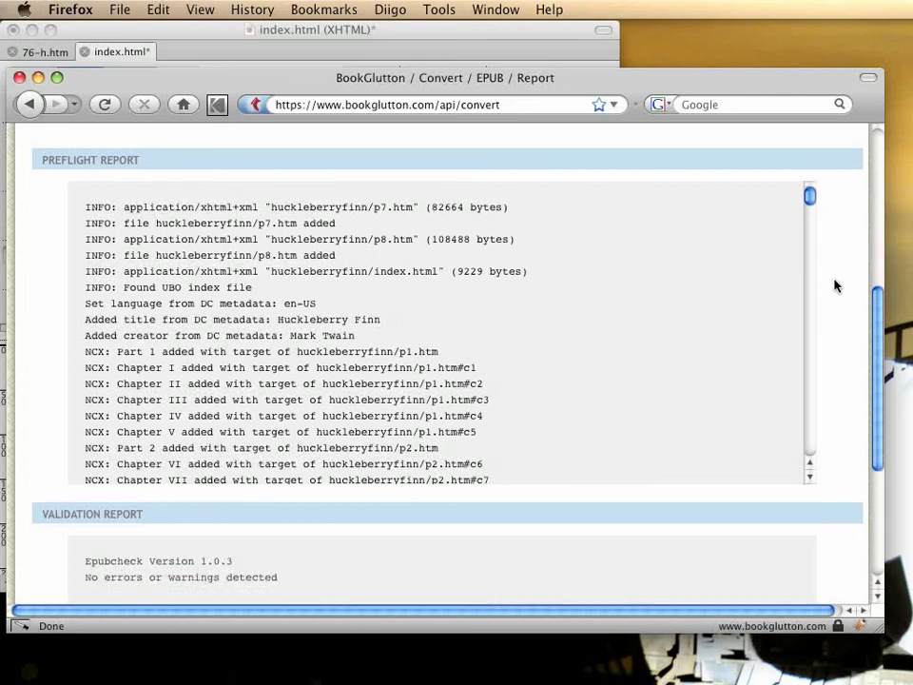
pyautogui.scroll(-2, 833, 283)
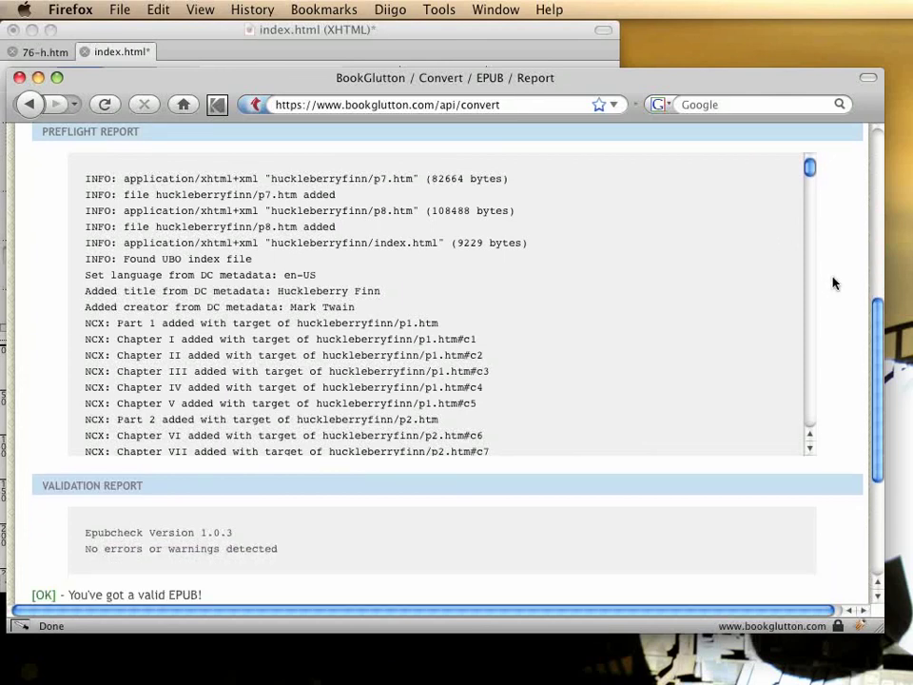
pyautogui.scroll(-1, 833, 283)
pyautogui.scroll(-1, 833, 282)
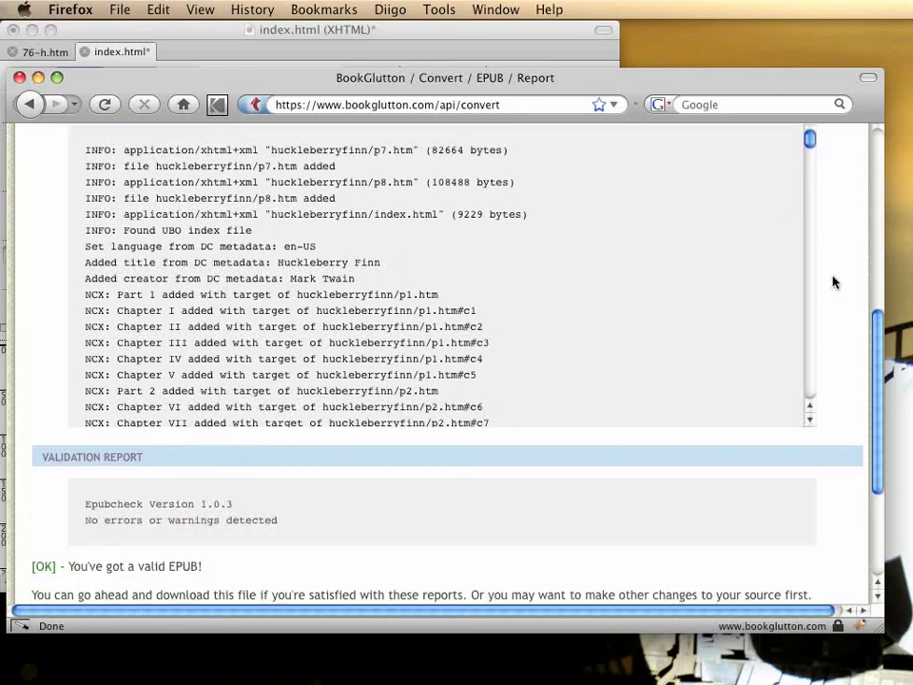
pyautogui.scroll(-5, 834, 282)
pyautogui.moveTo(314, 433); pyautogui.dragTo(279, 419)
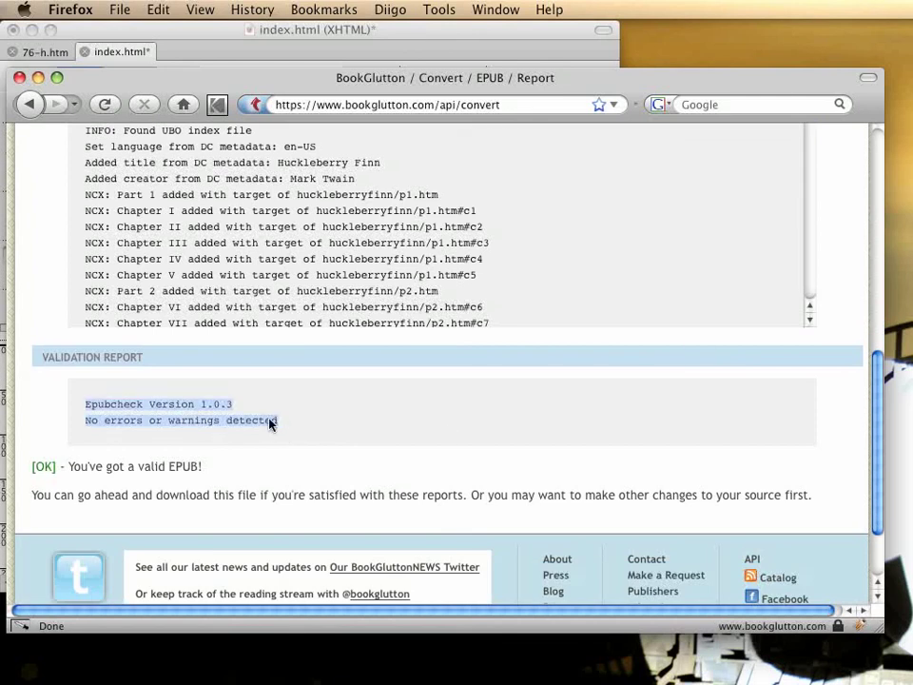
pyautogui.click(271, 421)
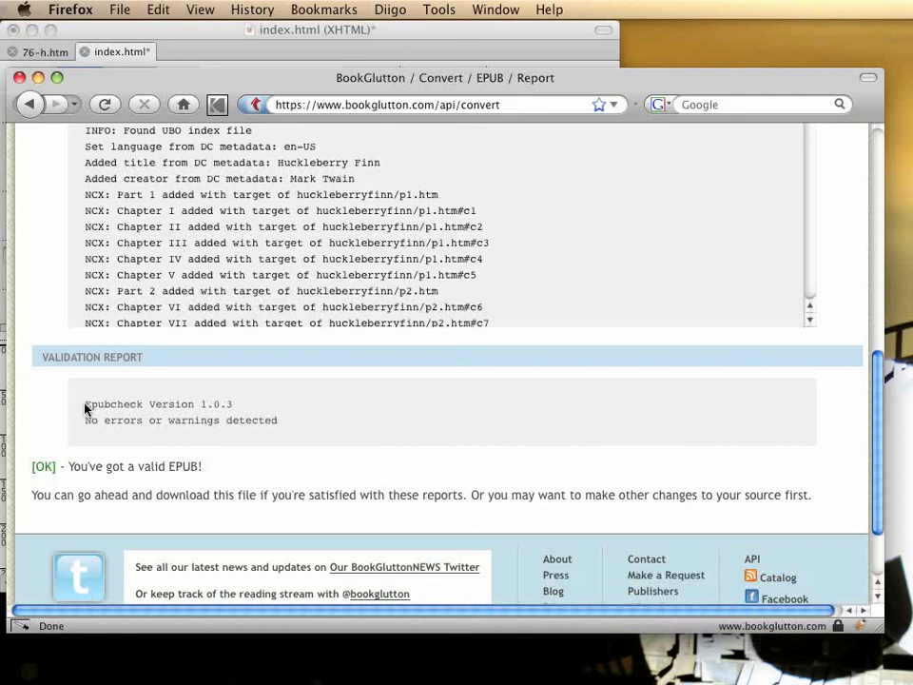
pyautogui.scroll(-1, 490, 417)
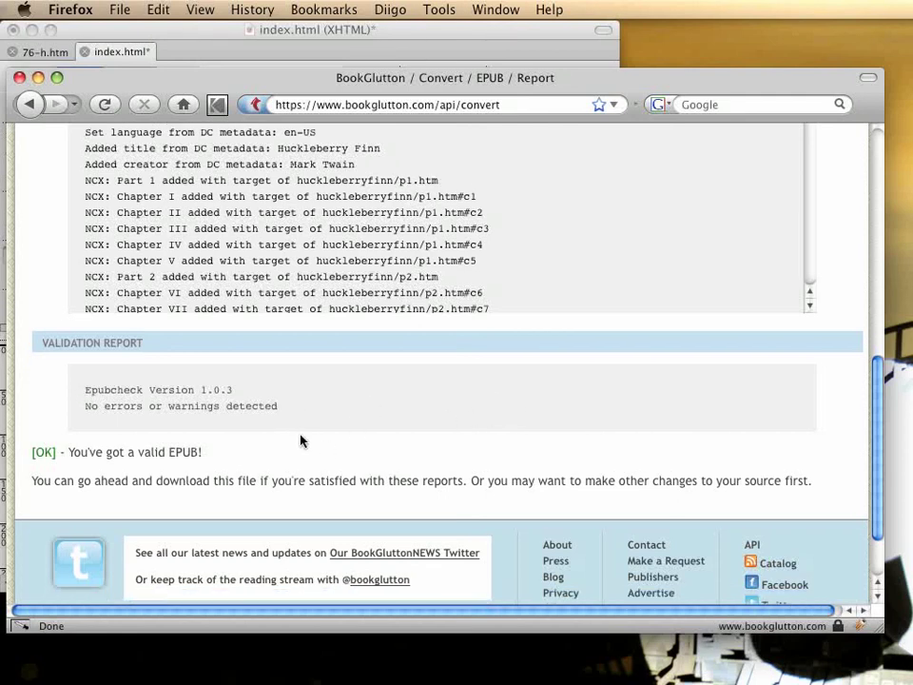
pyautogui.moveTo(231, 454); pyautogui.dragTo(58, 432)
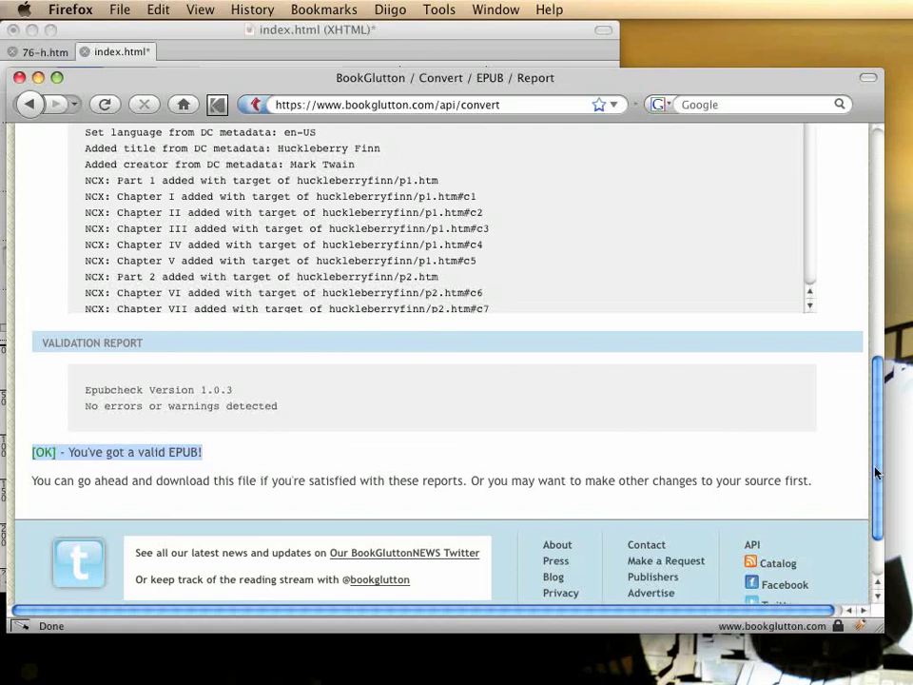
pyautogui.scroll(10, 866, 474)
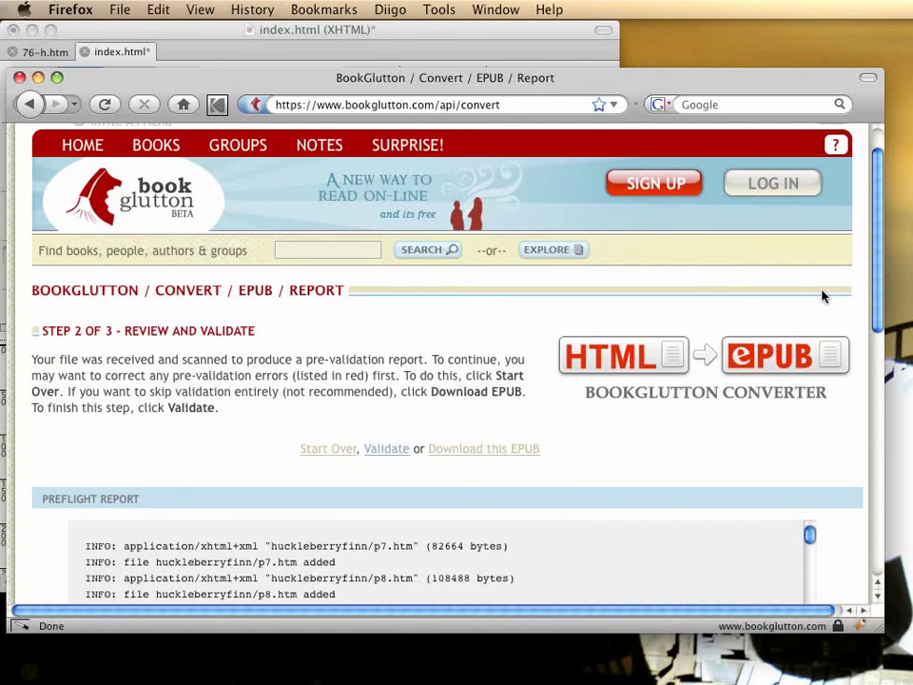
# Open step 3 checkout for 'Huckleberry Finn.epub' at US $5.00 and view the credit card form.
pyautogui.click(478, 449)
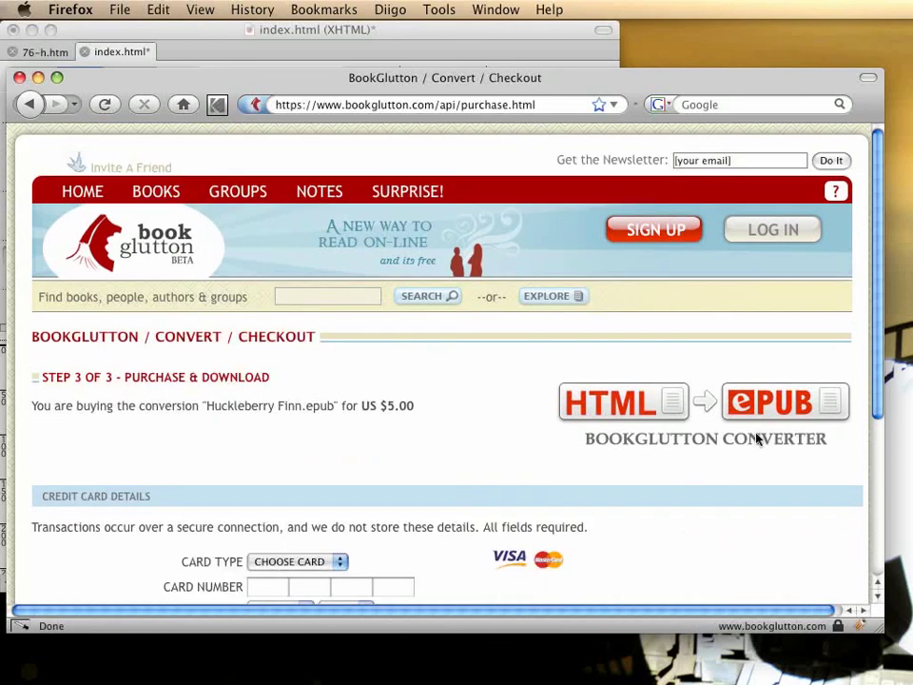
pyautogui.tripleClick(34, 407)
pyautogui.click(491, 479)
pyautogui.scroll(-5, 873, 399)
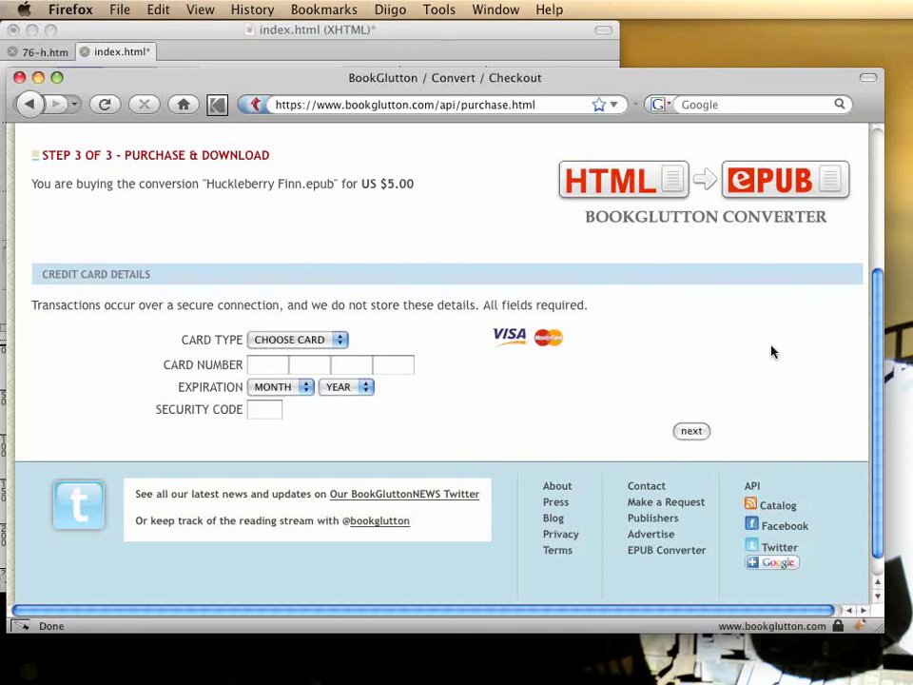
pyautogui.scroll(-1, 718, 340)
pyautogui.scroll(2, 705, 341)
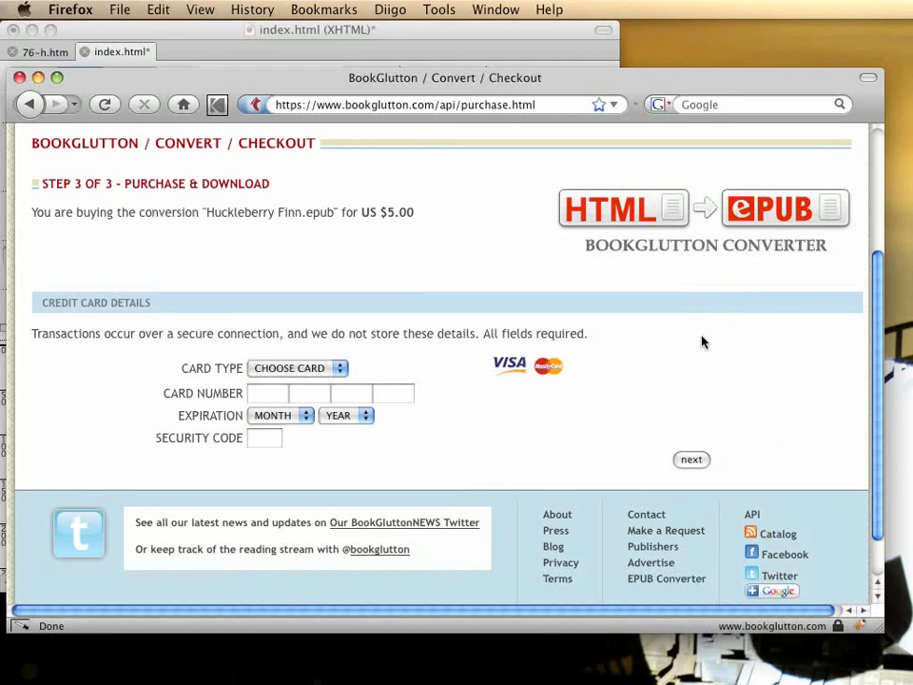
pyautogui.scroll(5, 702, 340)
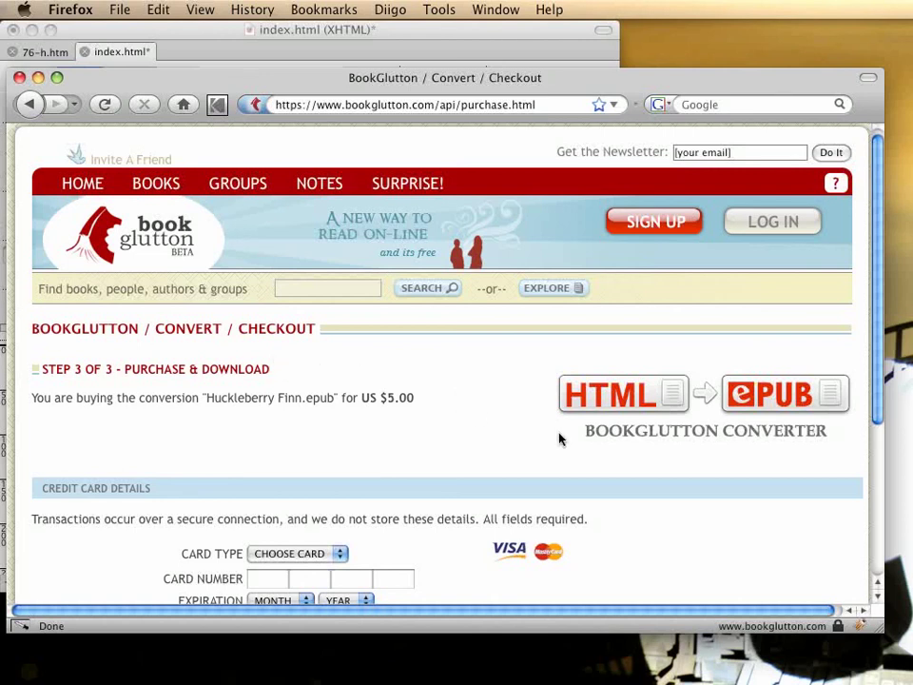
pyautogui.scroll(-5, 665, 462)
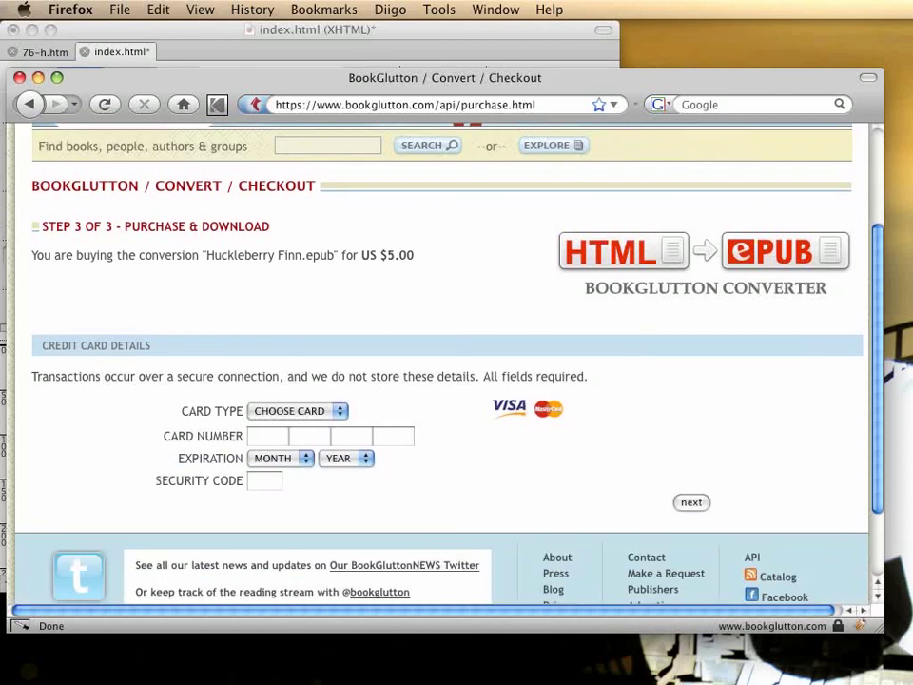